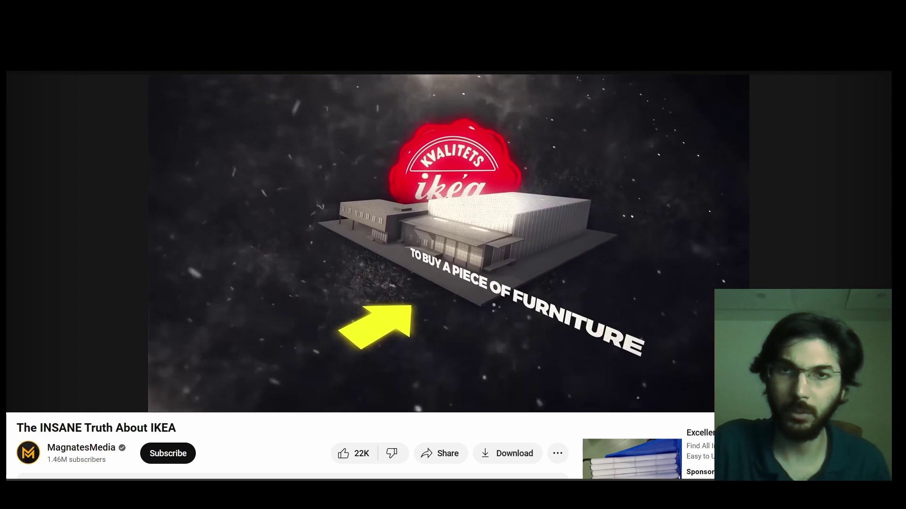
left_click(809, 242)
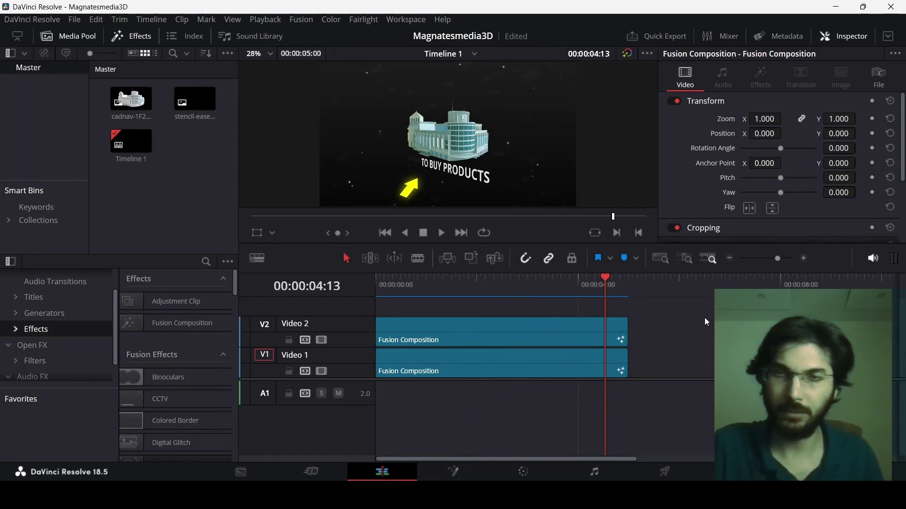
Preview the building image and the stencil arrow image from the media pool.
left_click(127, 112)
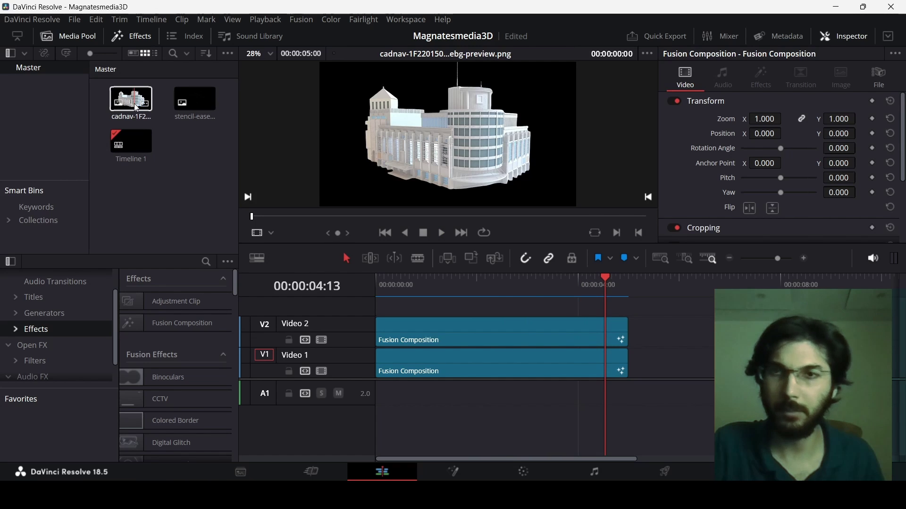
left_click(198, 104)
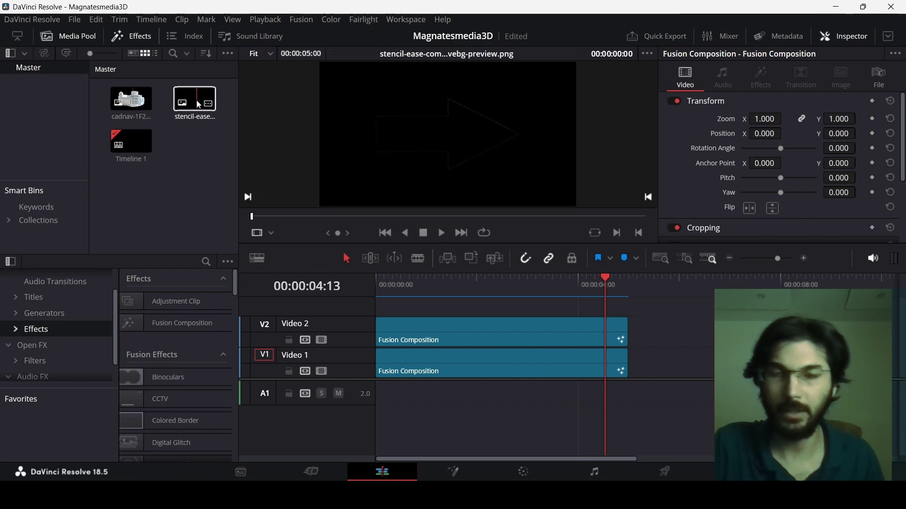
left_click(198, 156)
Add a Fusion Composition to Video 1 after the existing clips and open it on the Fusion page.
scroll(568, 395, "right", 3)
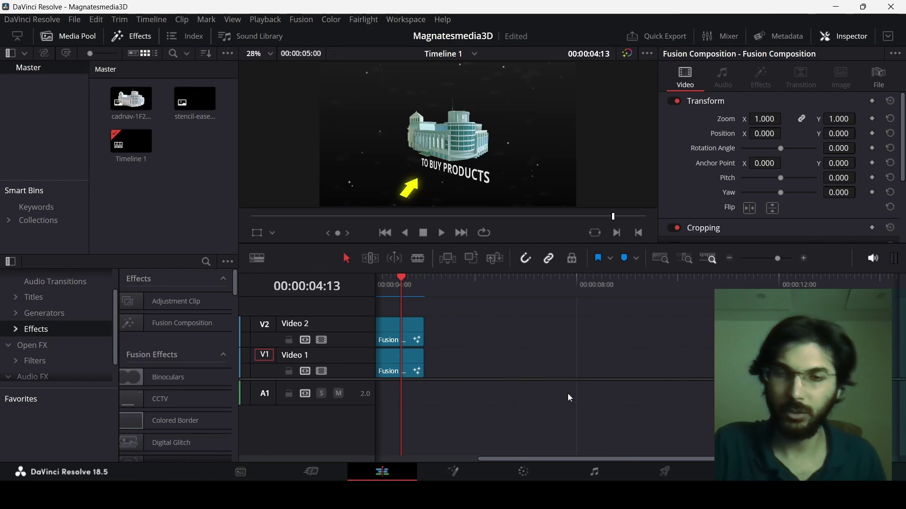
left_click_drag(176, 323, 501, 365)
mouse_move(462, 283)
left_mouse_down()
mouse_move(513, 286)
mouse_move(469, 293)
left_mouse_up()
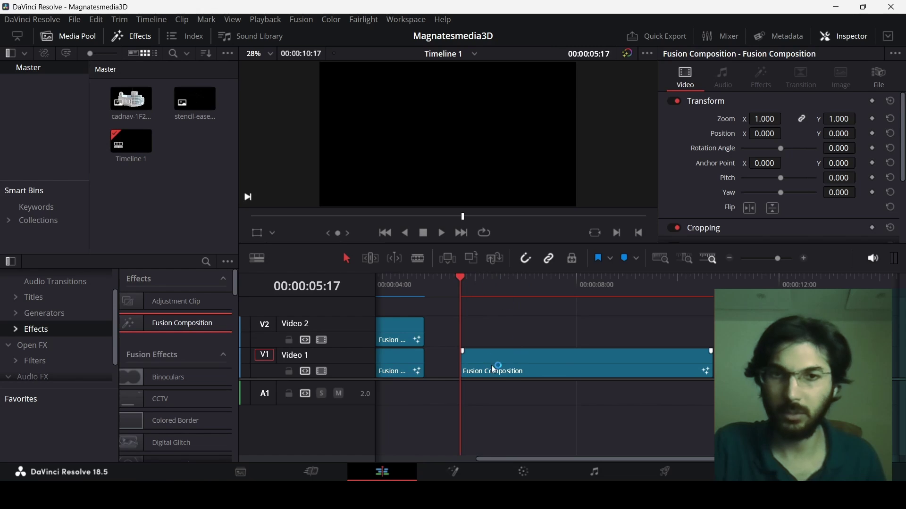
left_click(385, 275)
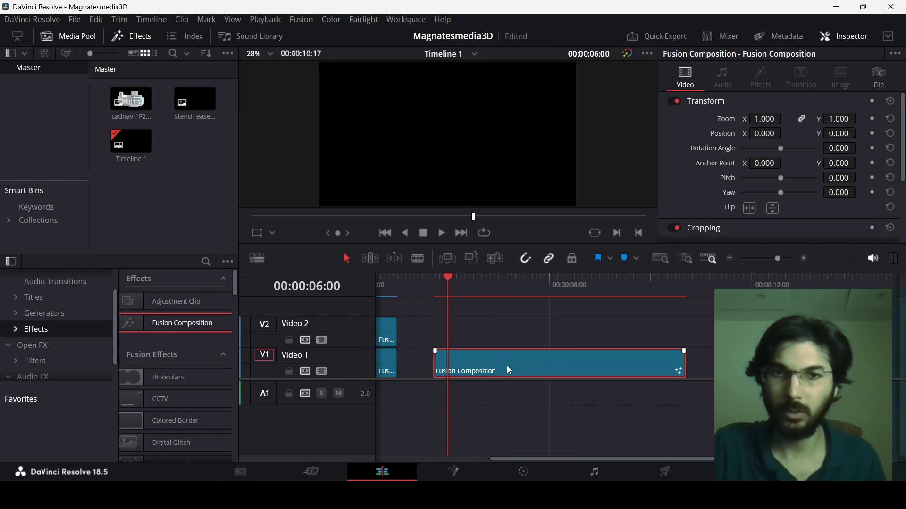
right_click(506, 367)
left_click(561, 286)
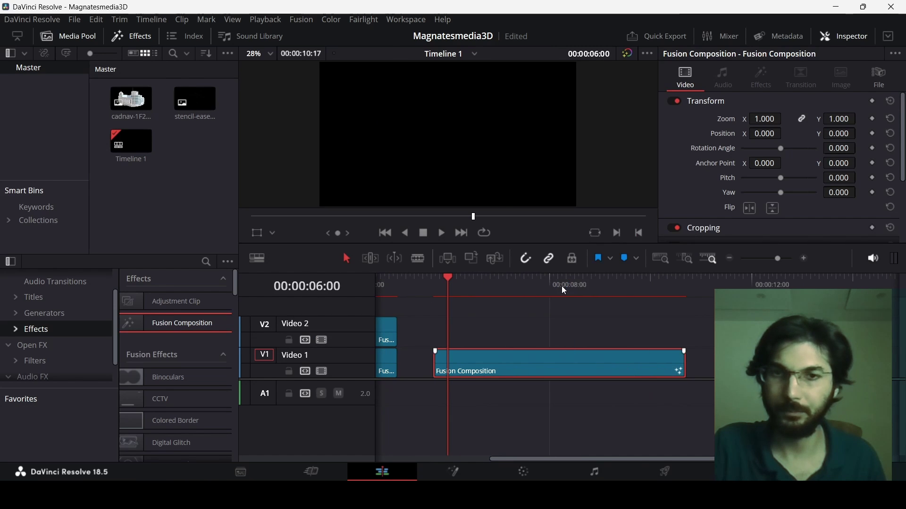
Add a Background node connected to MediaOut1 and set its color type to Gradient.
left_click_drag(15, 321, 194, 390)
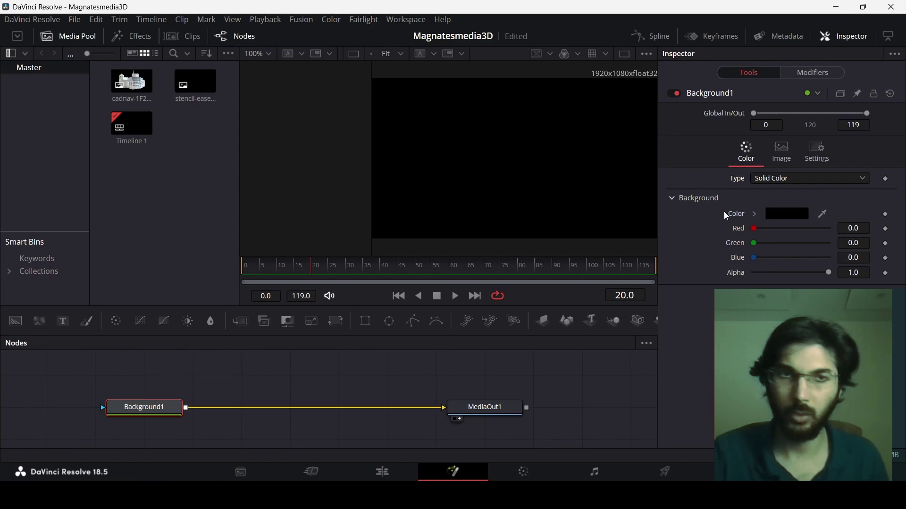
left_click(778, 178)
left_click(770, 246)
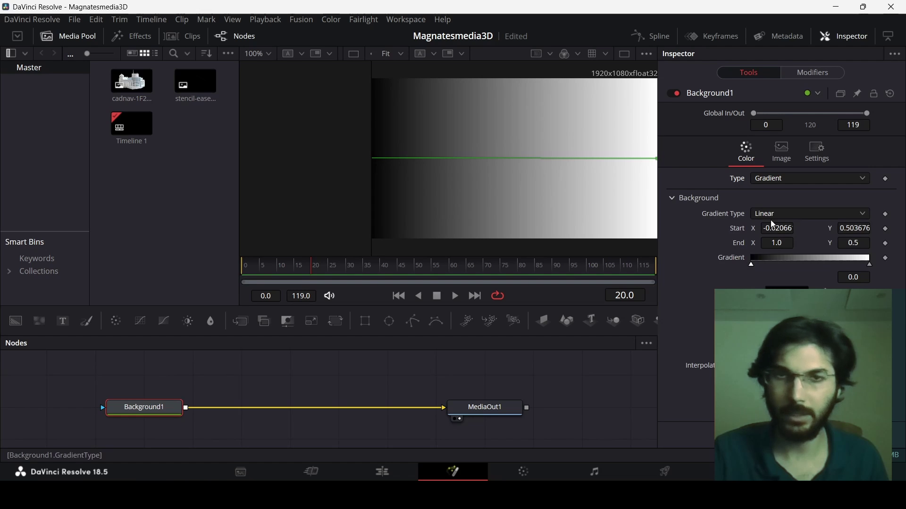
Orient the background gradient vertically, starting at the canvas's bottom centre and ending just above its top edge.
scroll(454, 174, "down", 1)
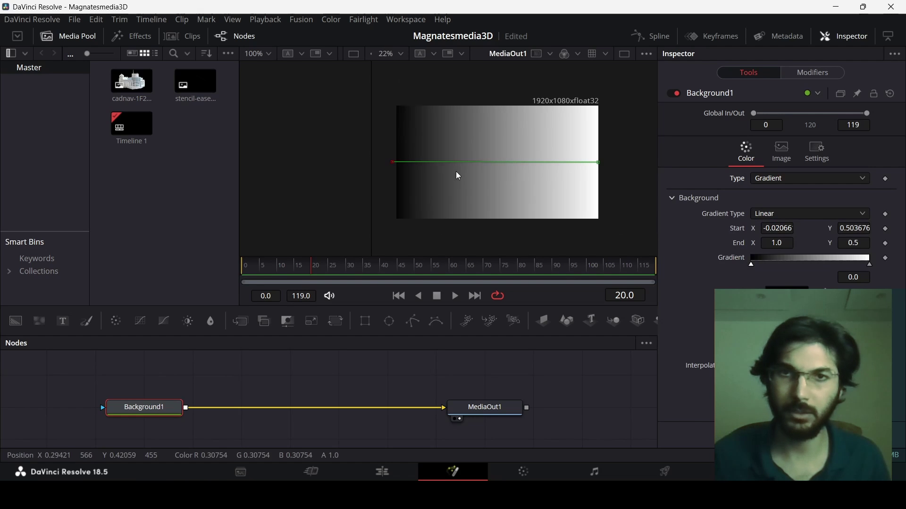
left_click_drag(393, 162, 492, 220)
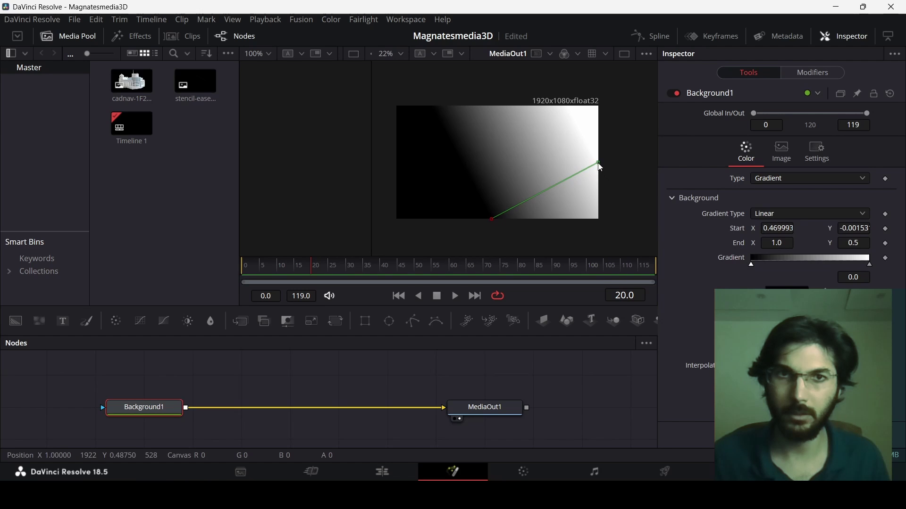
left_click_drag(599, 163, 493, 96)
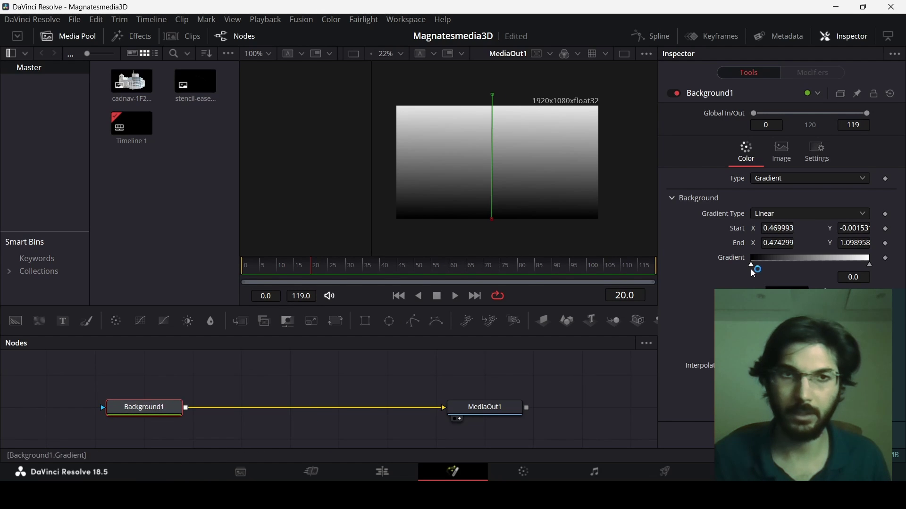
Set the gradient's start color to a dark gray.
left_click(785, 287)
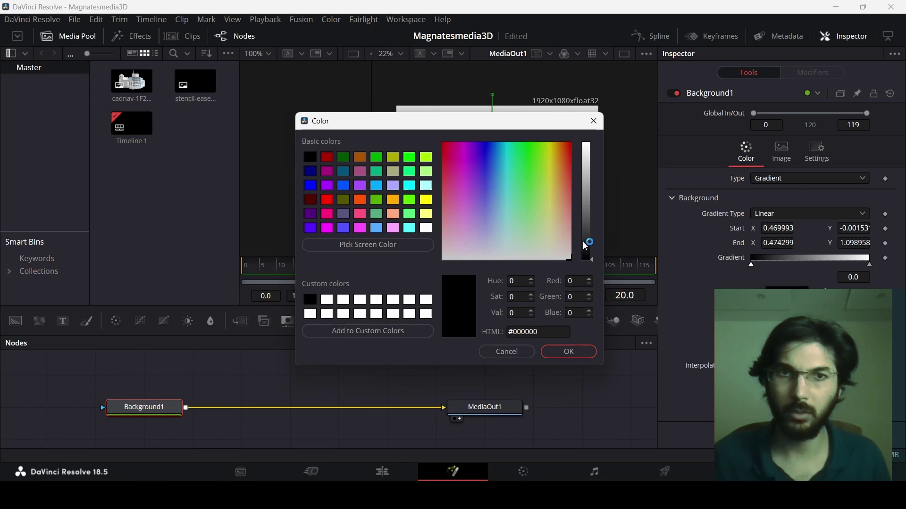
left_click_drag(585, 246, 588, 238)
left_click(571, 352)
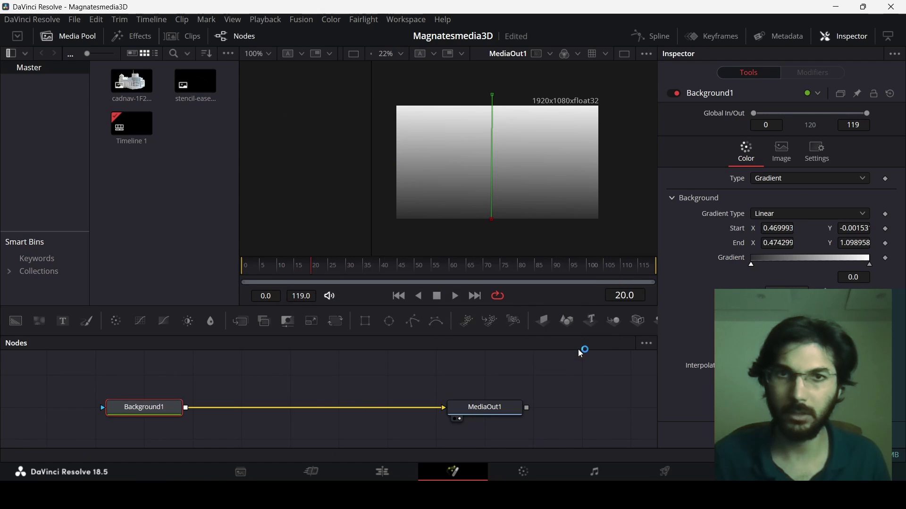
Set the gradient's end color to a near-black HTML value and move the gradient line closer to the canvas's horizontal centre.
double_click(869, 264)
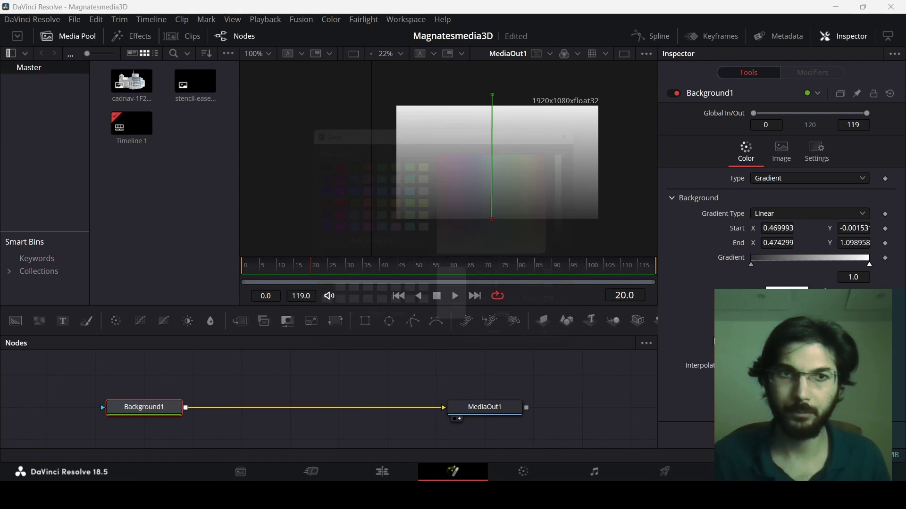
left_click_drag(536, 331, 495, 338)
type("#161414")
left_click(566, 351)
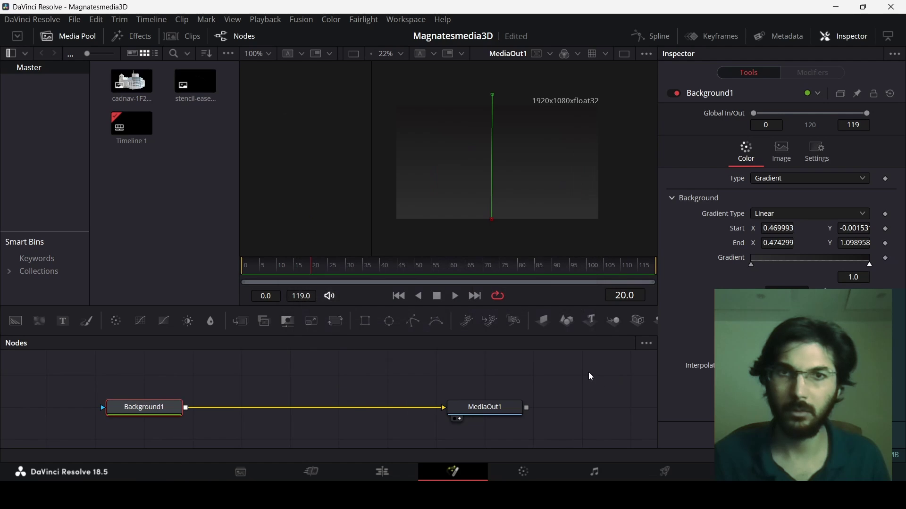
left_click_drag(492, 220, 500, 224)
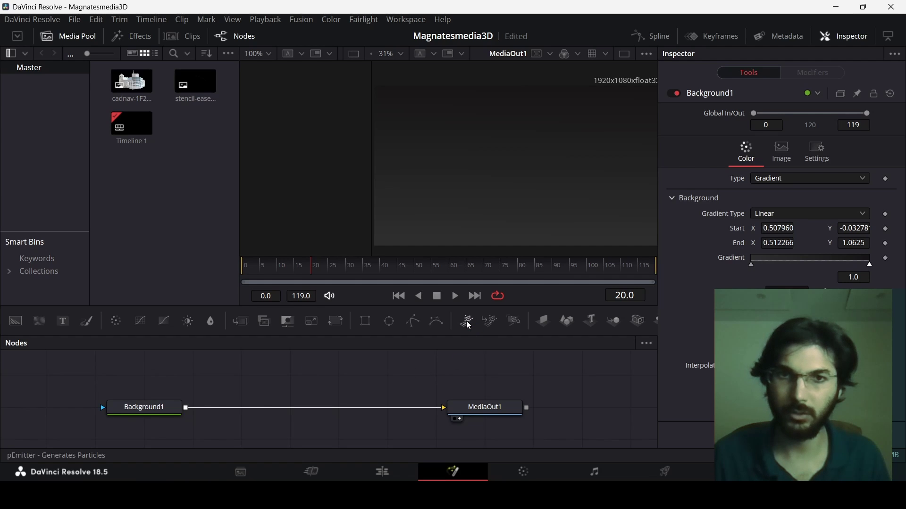
Add a pEmitter feeding a pRender node and merge the particle render over Background1.
left_click_drag(468, 325, 144, 377)
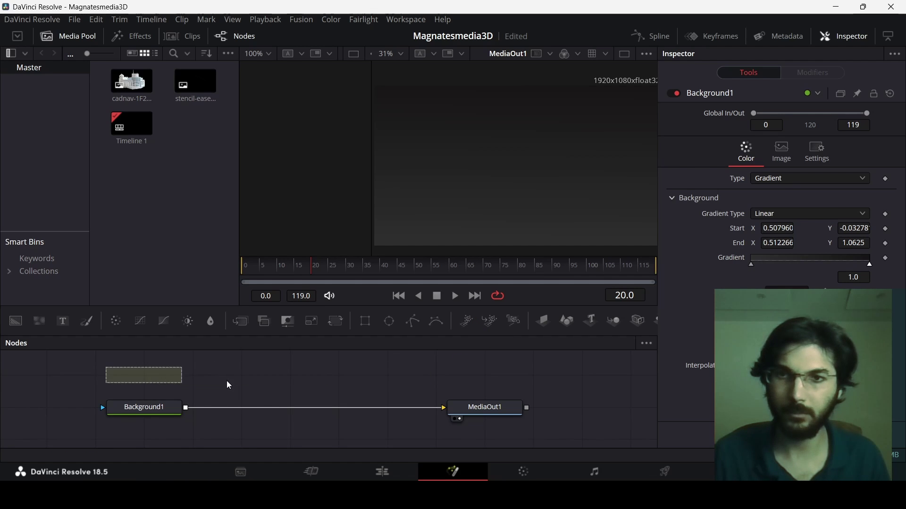
left_click_drag(515, 324, 247, 386)
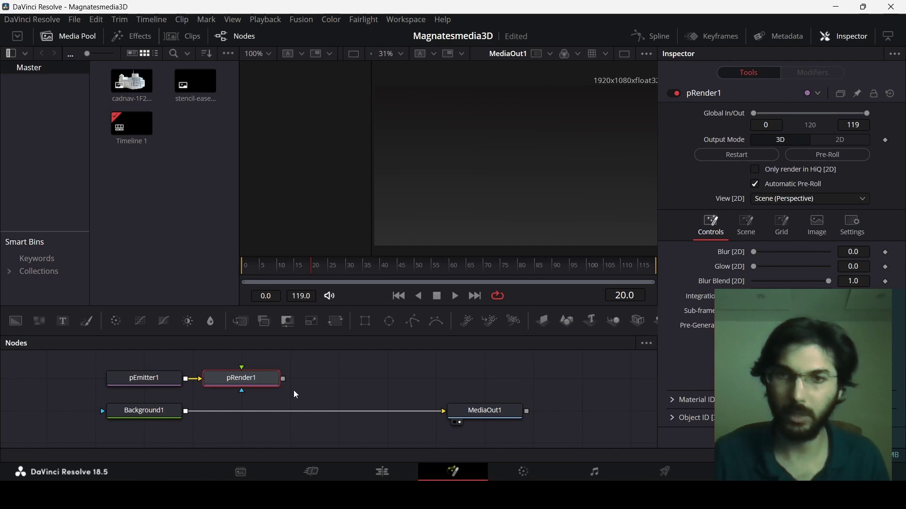
left_click_drag(282, 380, 186, 414)
Set the pEmitter's region to All.
left_click(146, 382)
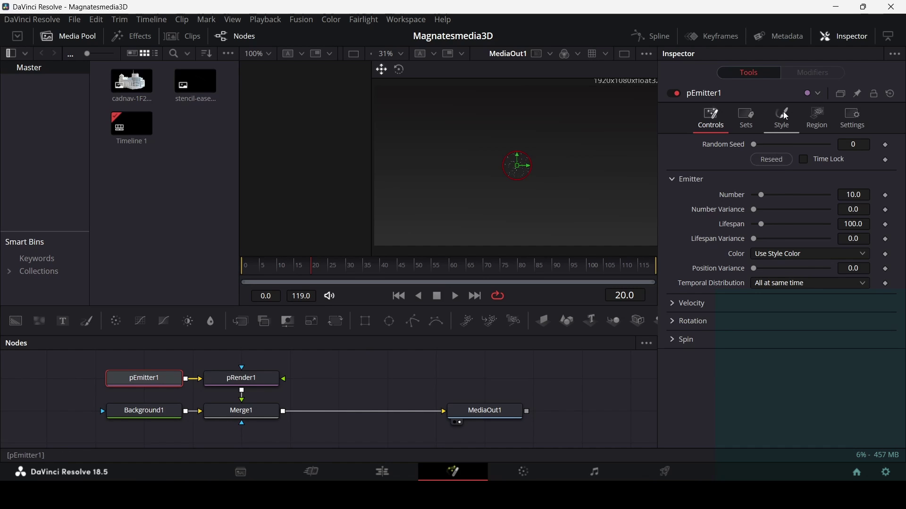
left_click(816, 117)
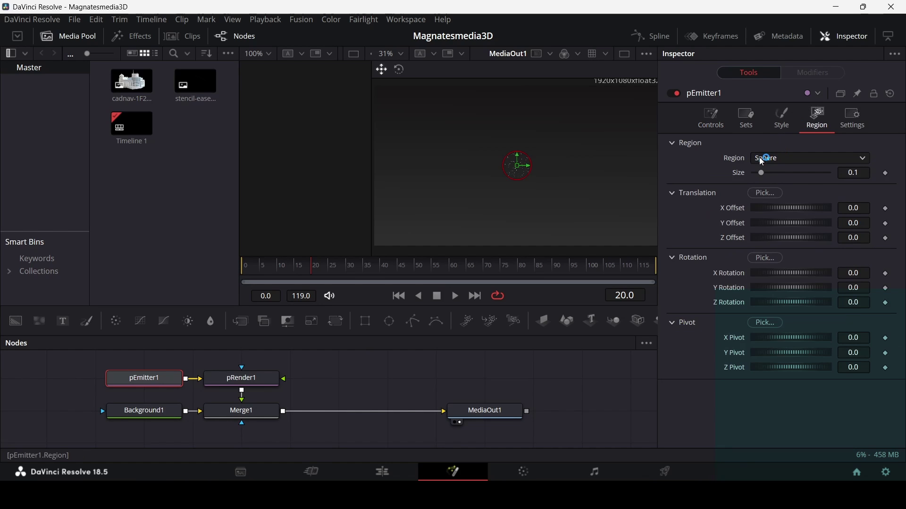
left_click(774, 158)
left_click(772, 172)
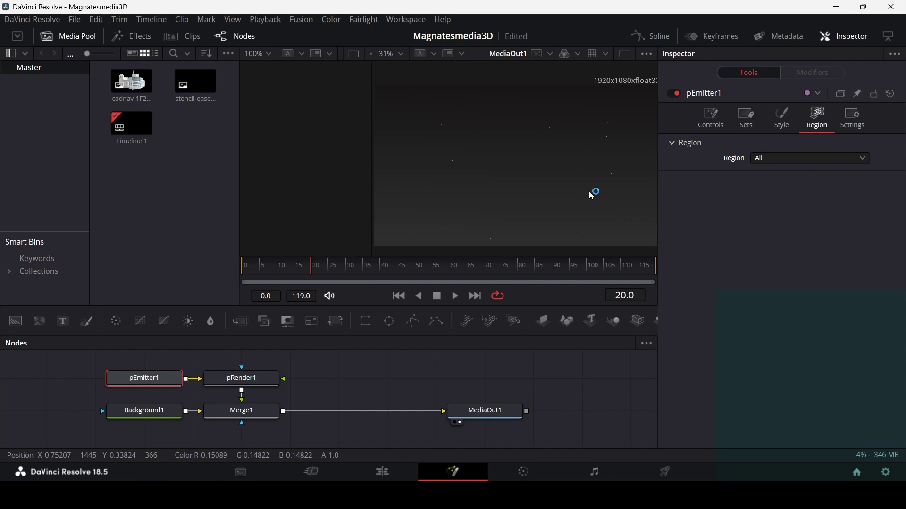
Set the pEmitter's particle style to Blob and check its color controls.
left_click(783, 123)
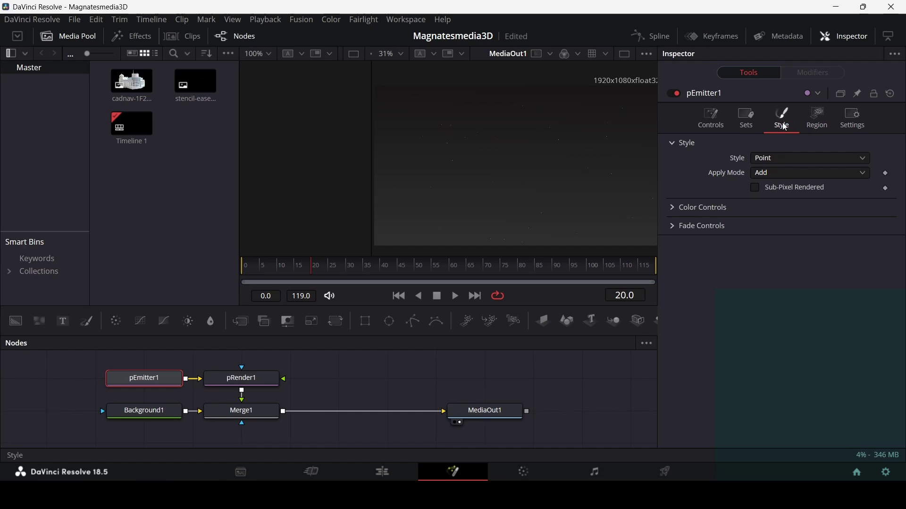
left_click(775, 158)
left_click(769, 199)
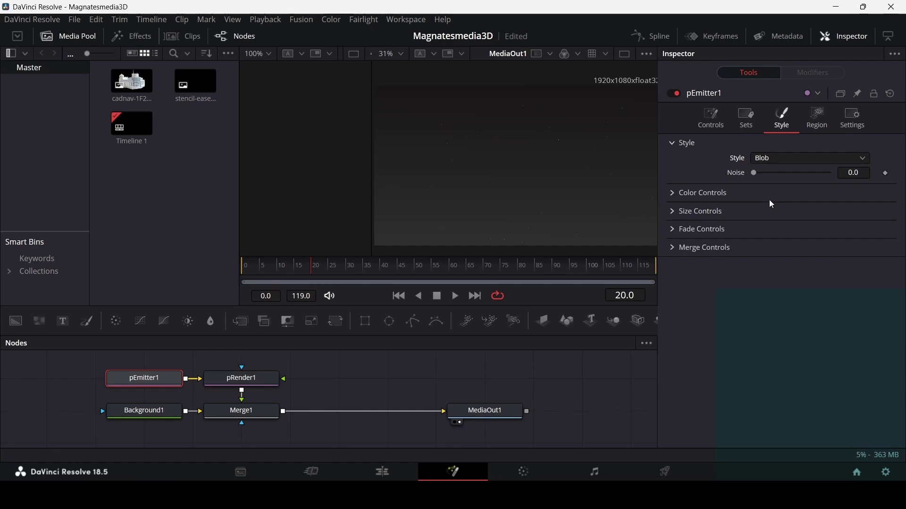
left_click(674, 195)
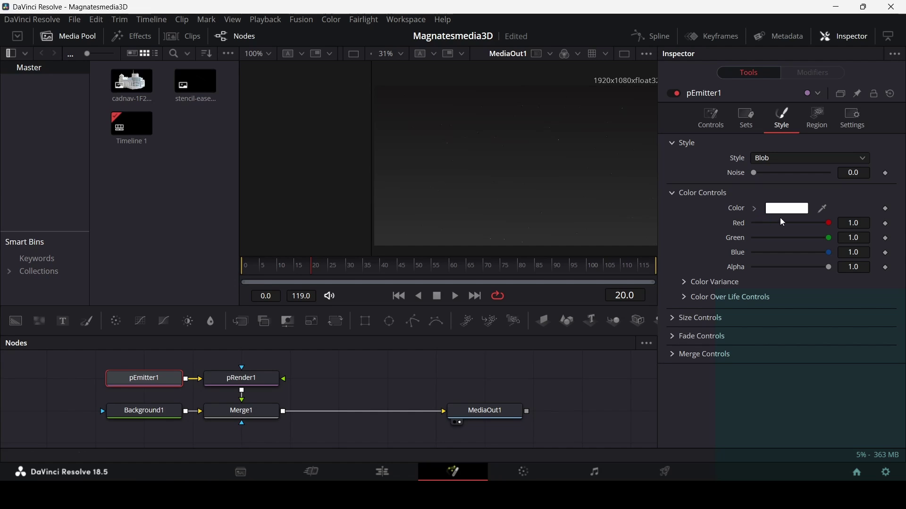
left_click(673, 194)
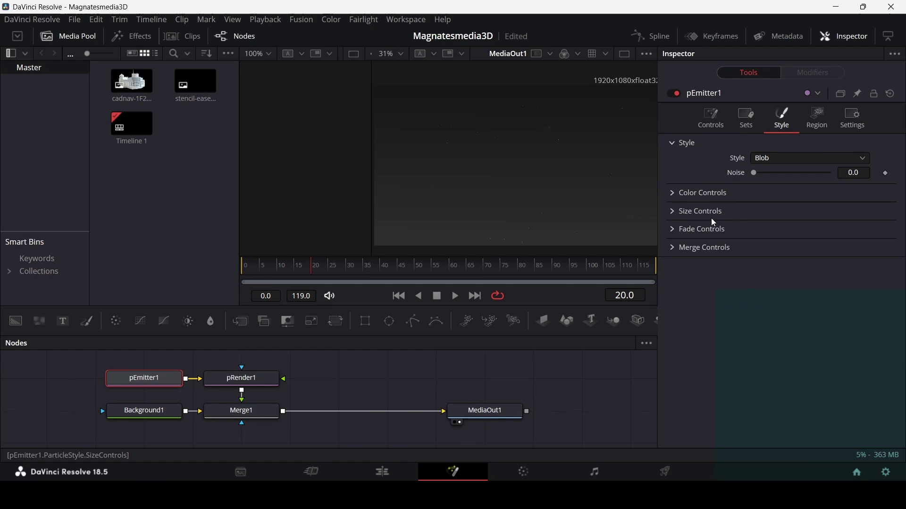
Set the particles' Size to 0.2, Size Variance to about 0.114 and Size to Velocity to 0.365.
left_click(673, 214)
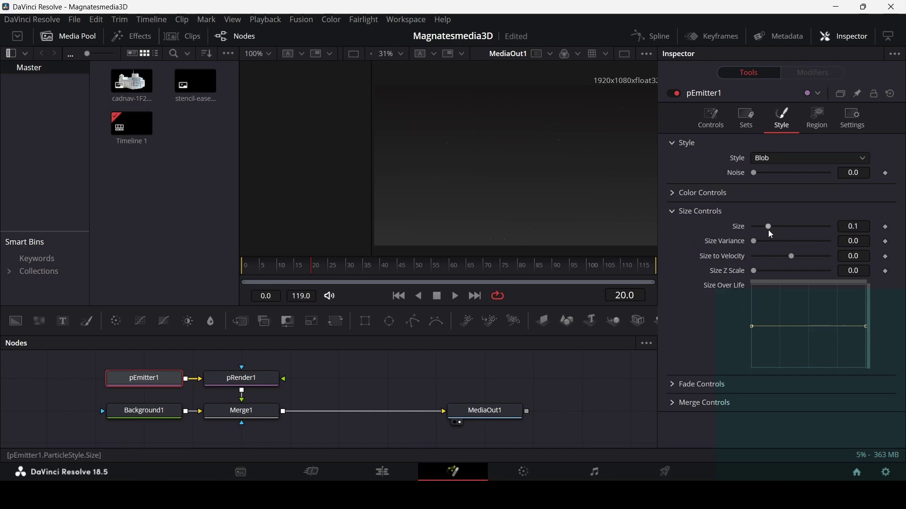
mouse_move(768, 227)
left_mouse_down()
mouse_move(781, 227)
mouse_move(771, 229)
left_mouse_up()
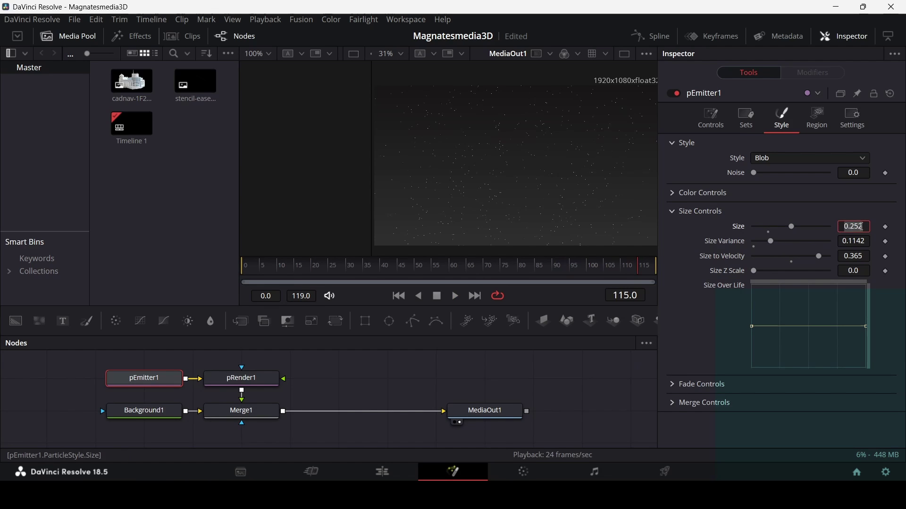
type("0.2")
key("Tab")
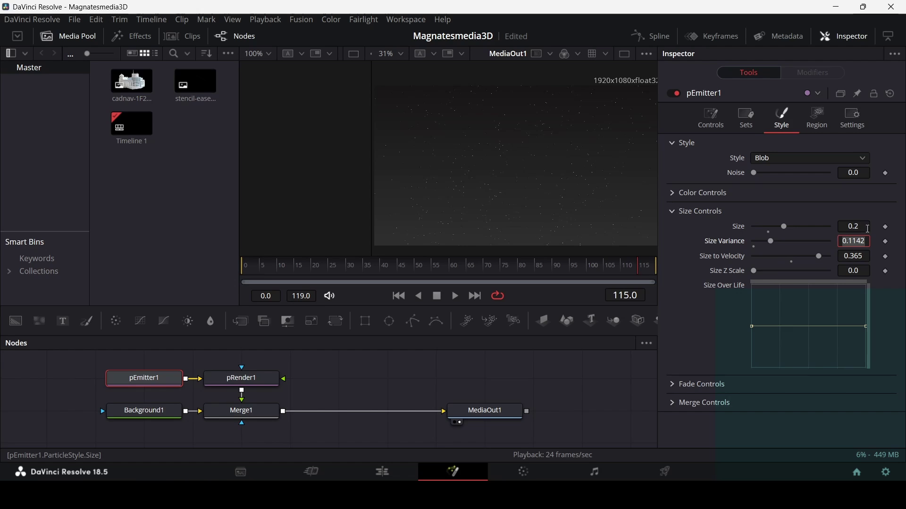
Undo the particle Number change and set Number Variance to 49.6, Lifespan to 709 and Lifespan Variance to 73.2.
left_click(711, 117)
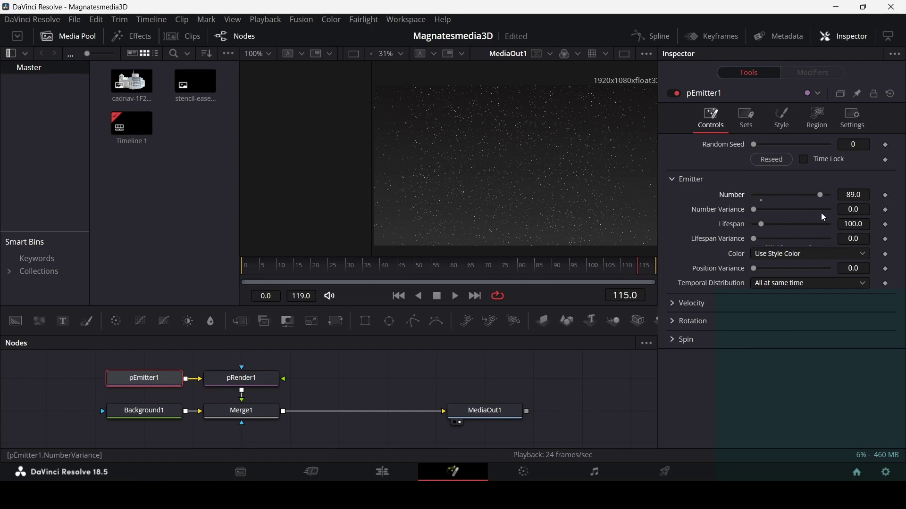
key("ctrl+z")
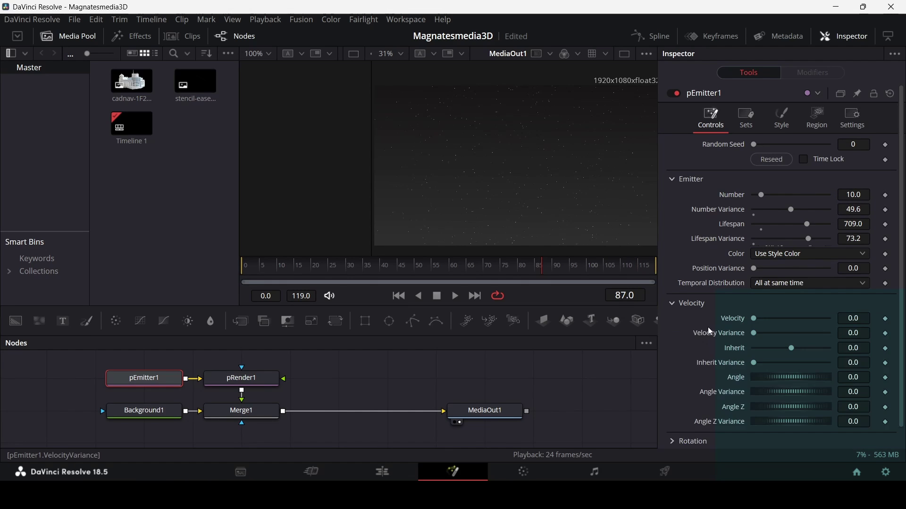
scroll(708, 327, "down", 1)
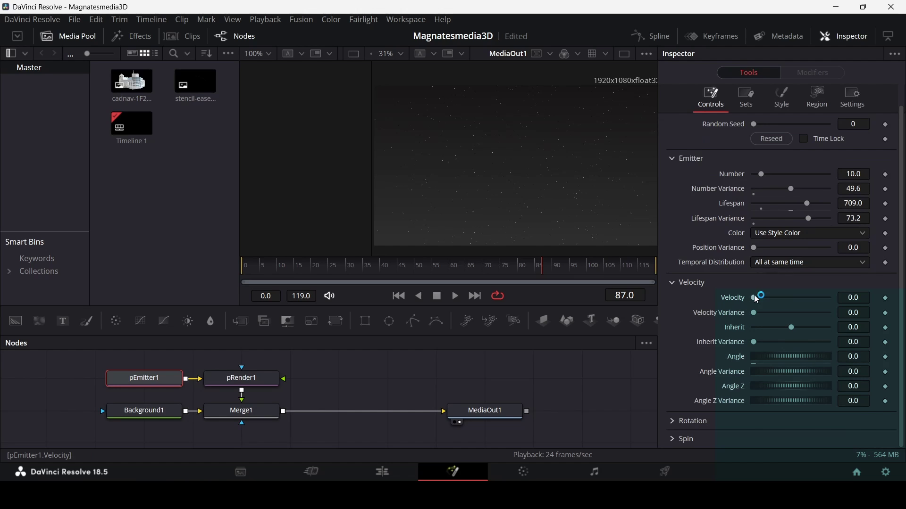
Set the particles' Velocity to 0.024 and their velocity Angle to 150.
mouse_move(757, 300)
left_mouse_down()
mouse_move(809, 299)
mouse_move(759, 307)
left_mouse_up()
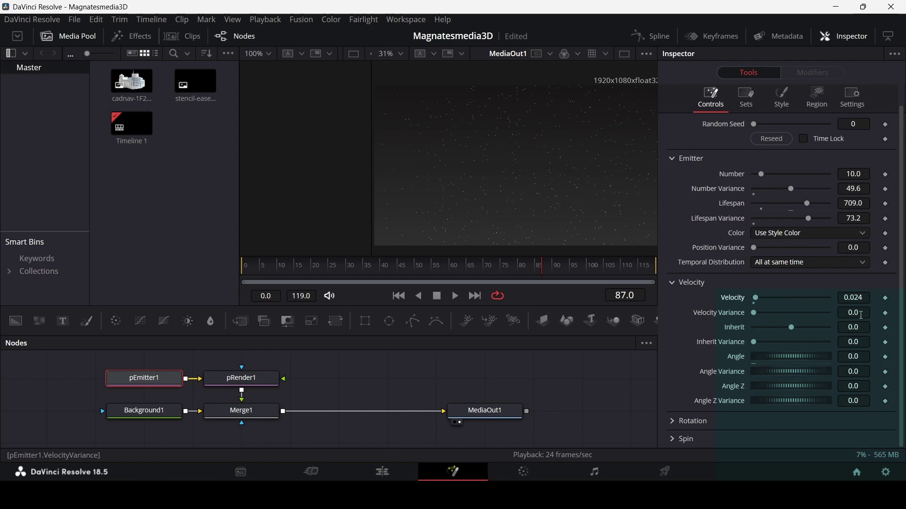
key("space")
left_click_drag(776, 356, 739, 359)
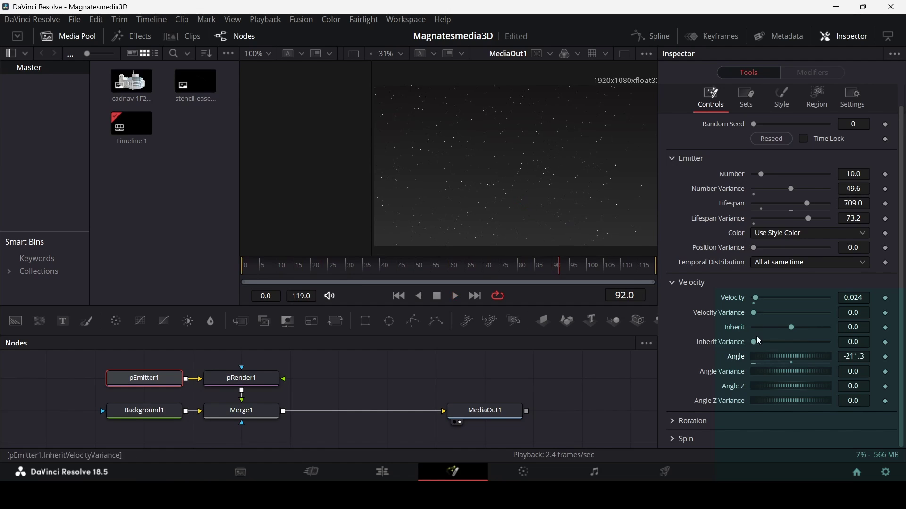
left_click(791, 362)
left_click_drag(794, 355, 857, 358)
left_click(858, 358)
type("150")
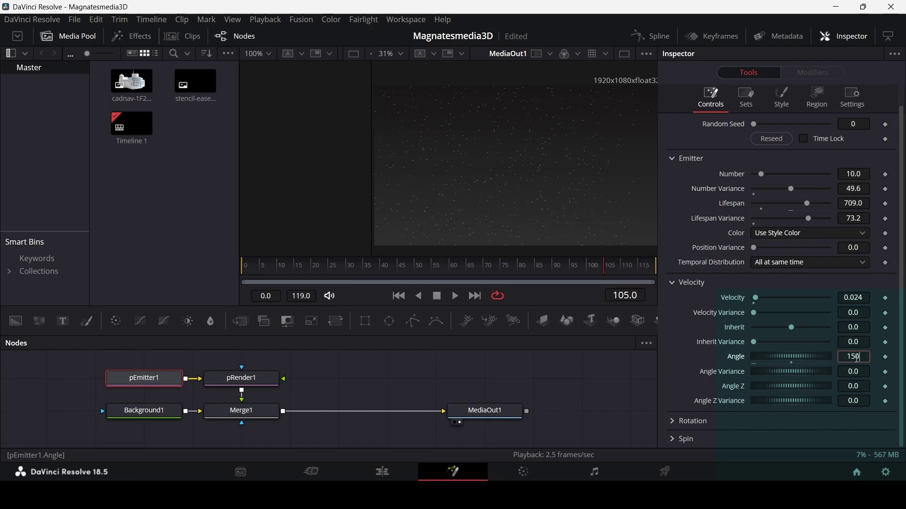
key("Return")
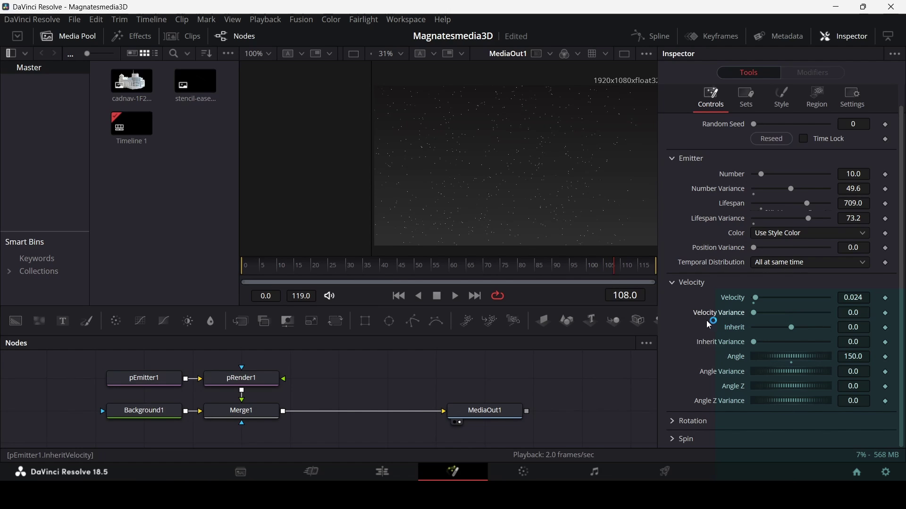
Set the particles' Velocity Variance to 0.08 and play back the animation to judge their motion.
left_click_drag(754, 314, 762, 316)
key("space")
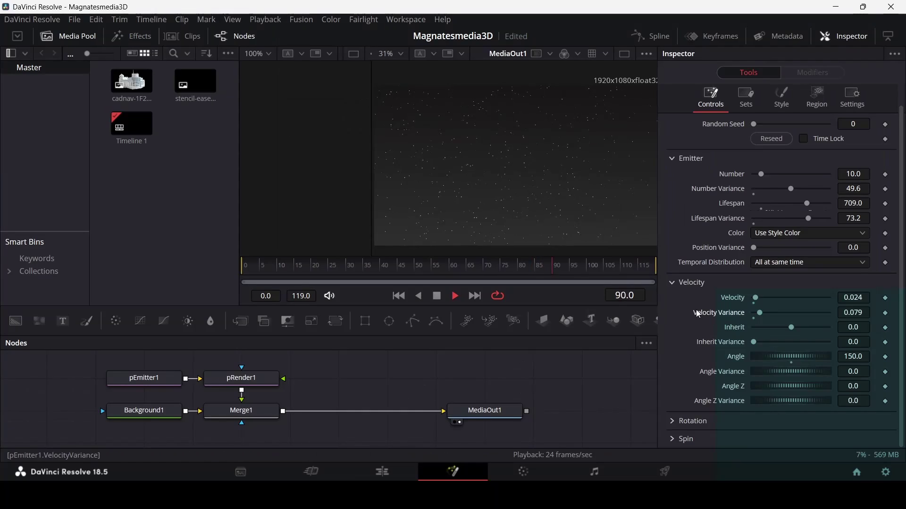
key("space")
left_click(868, 317)
key("BackSpace")
type("8")
key("Return")
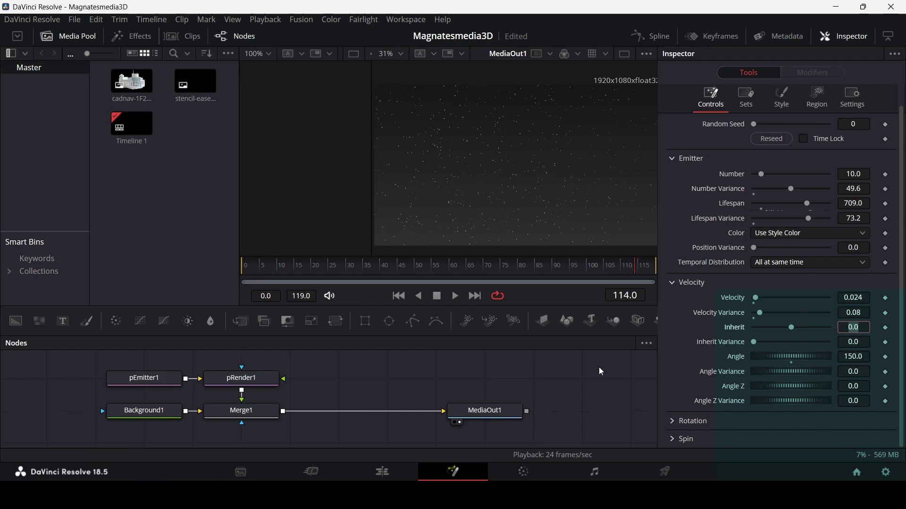
key("space")
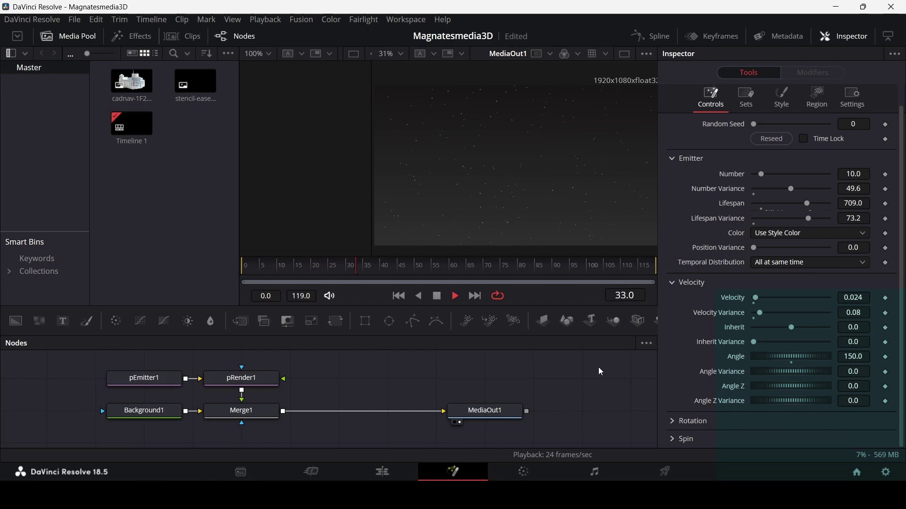
key("space")
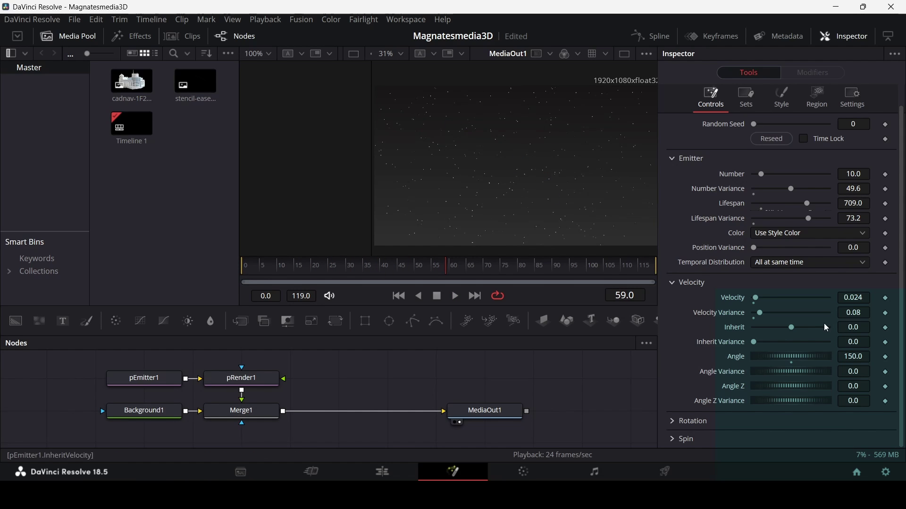
left_click_drag(859, 299, 851, 299)
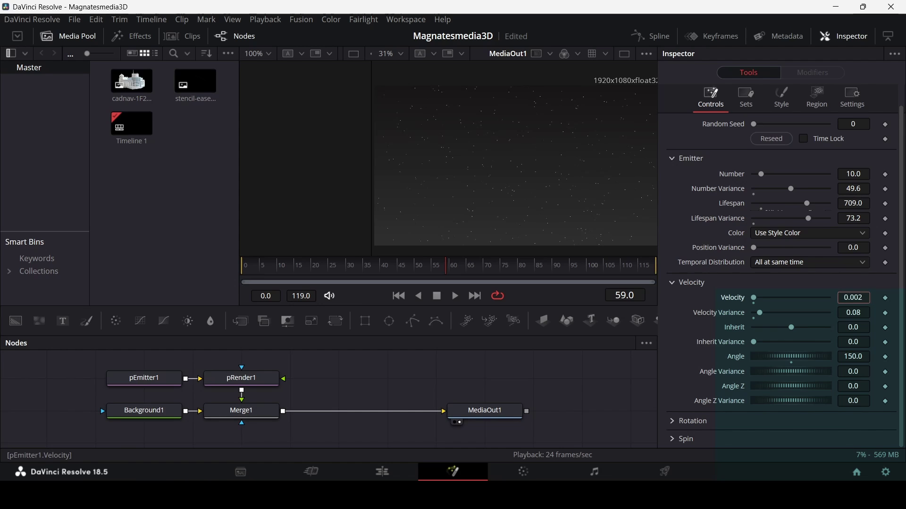
key("space")
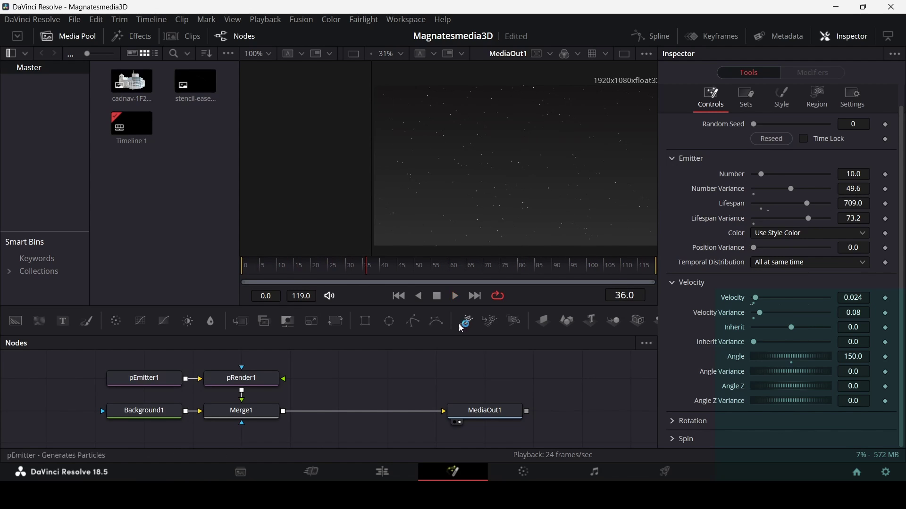
Add a second pEmitter connected to its own pRender and merge it over the Merge1 output.
left_click_drag(459, 324, 383, 370)
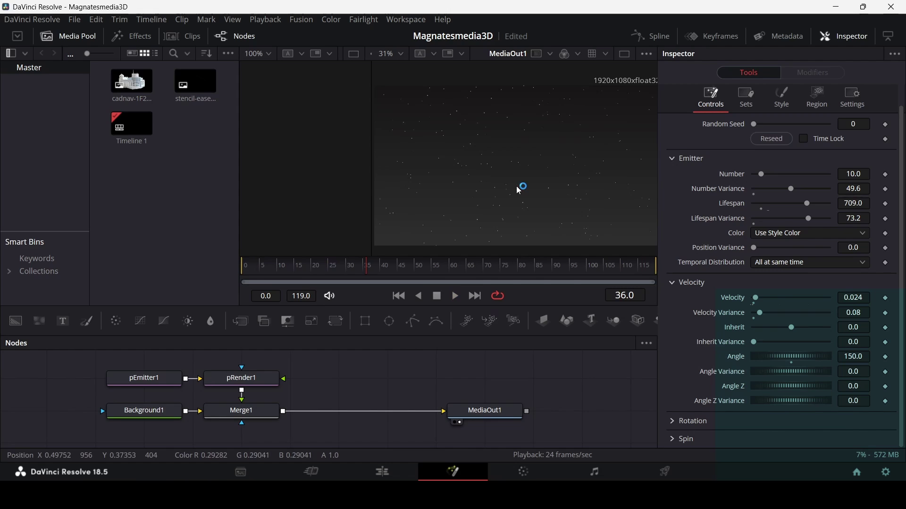
left_click_drag(466, 321, 361, 377)
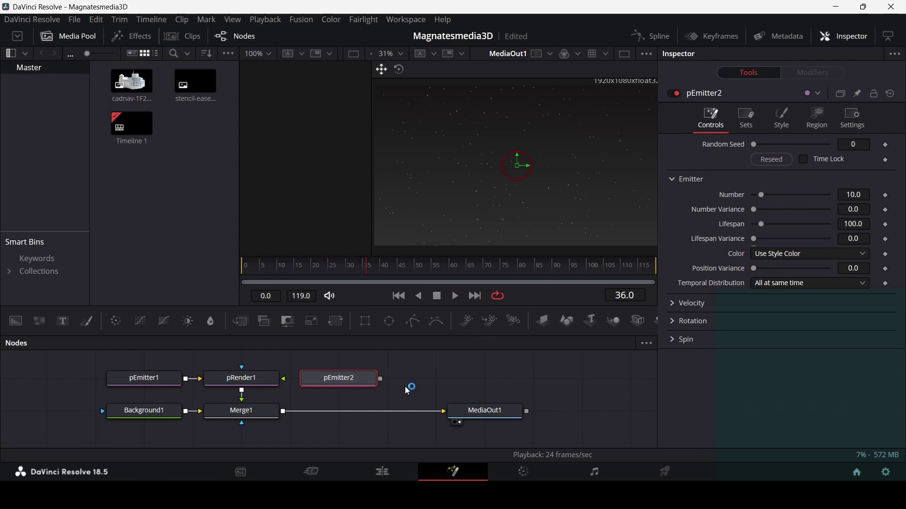
left_click_drag(510, 321, 419, 370)
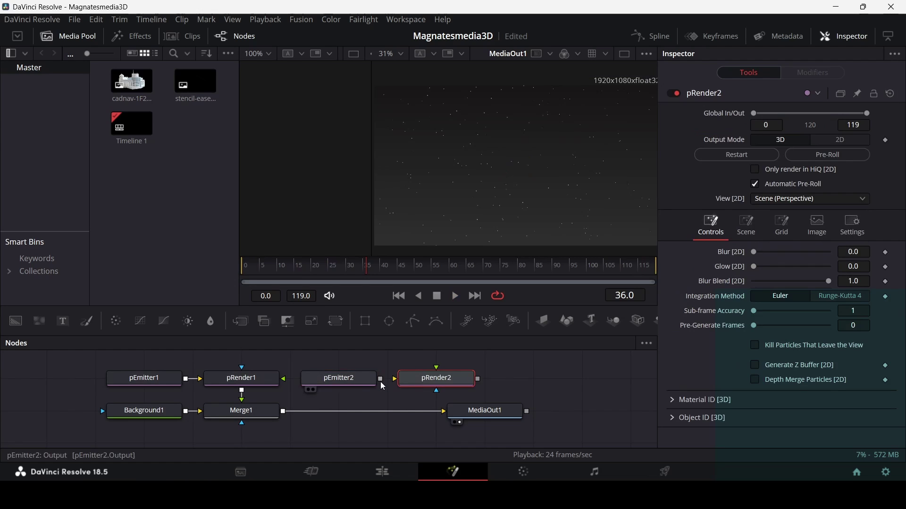
left_click_drag(478, 380, 298, 411)
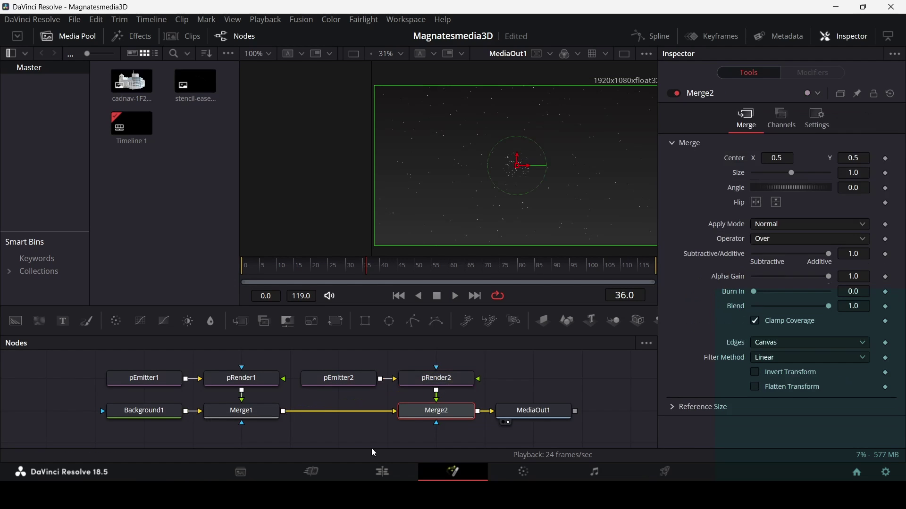
Set pEmitter2's particle style to Line and make its emission region cover the whole frame.
left_click(361, 380)
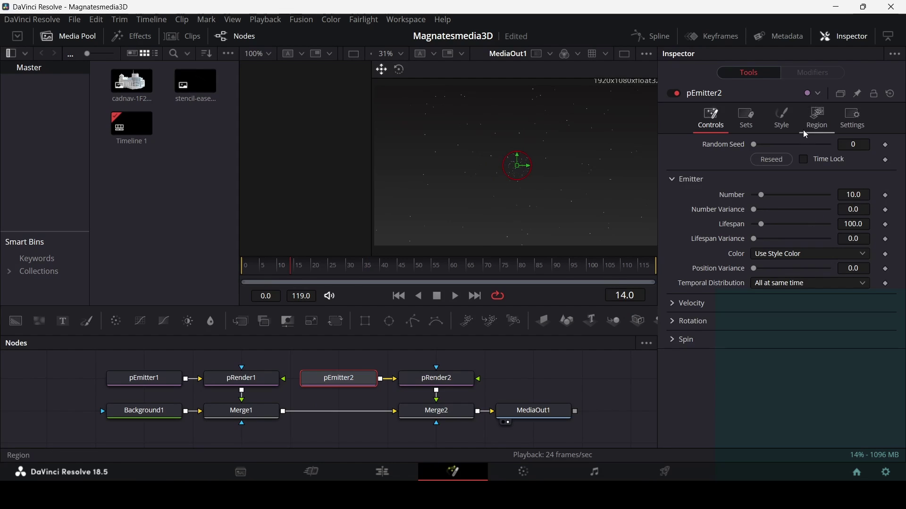
left_click(783, 119)
left_click(775, 159)
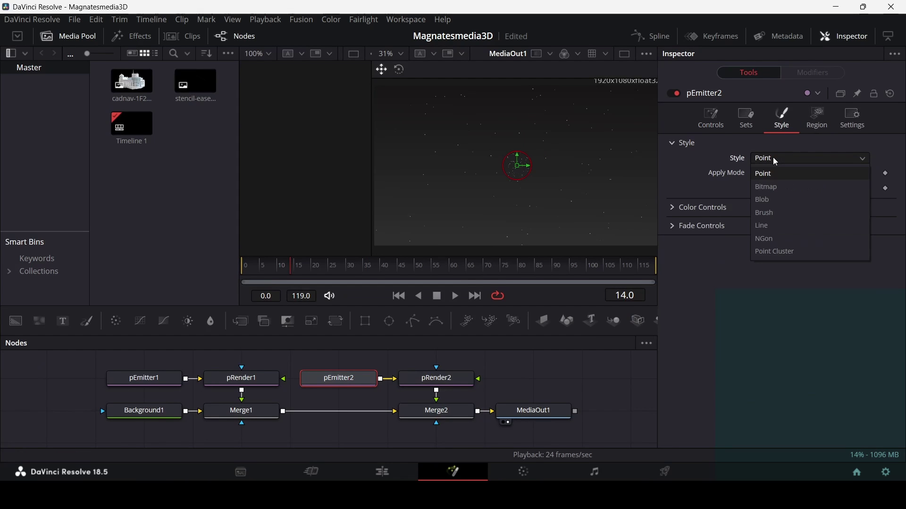
left_click(767, 214)
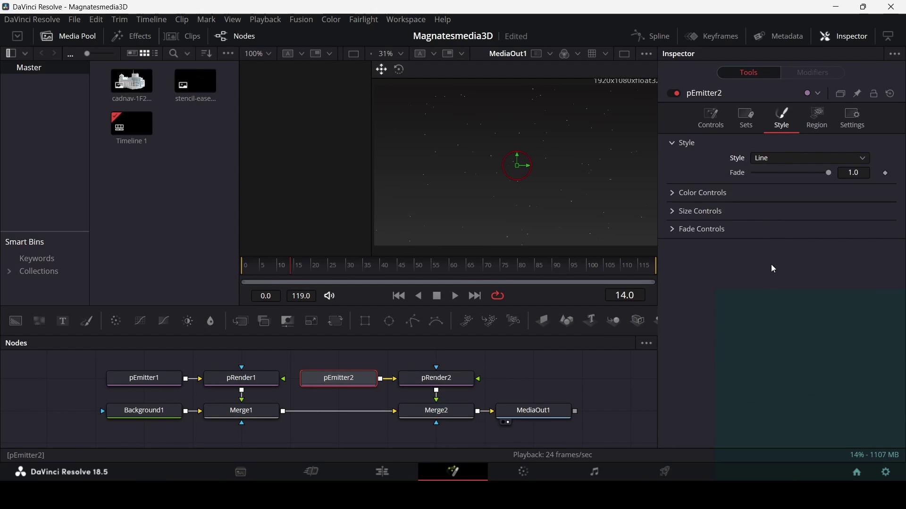
left_click(818, 118)
left_click(810, 159)
left_click(766, 183)
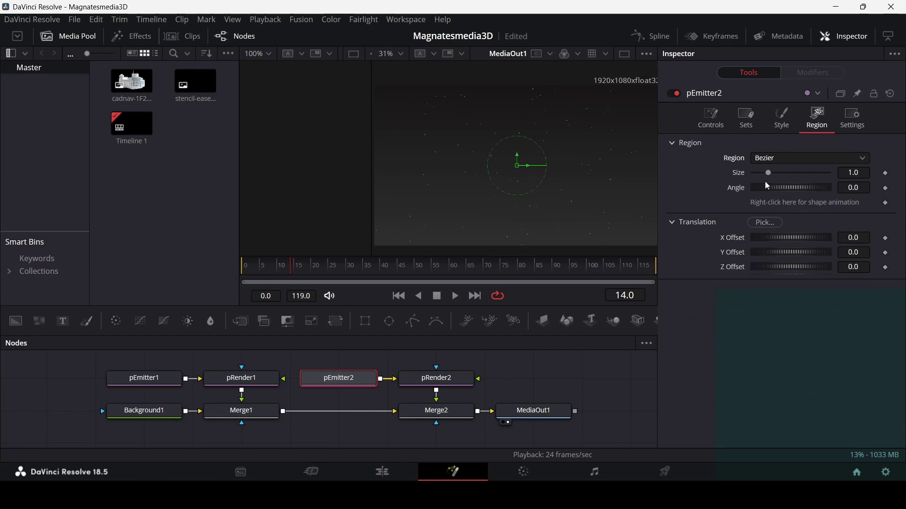
left_click(772, 159)
left_click(780, 173)
Increase the Size of pEmitter2's line particles to 0.5.
left_click(783, 120)
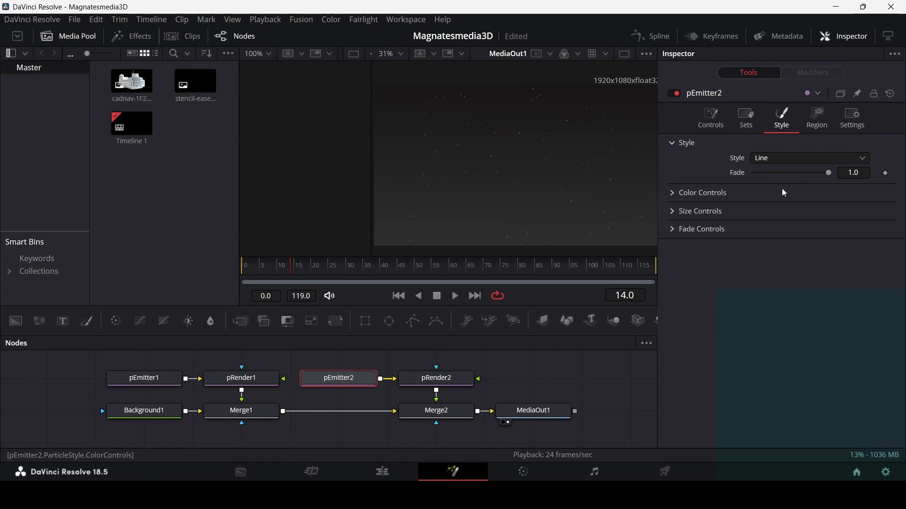
left_click(683, 198)
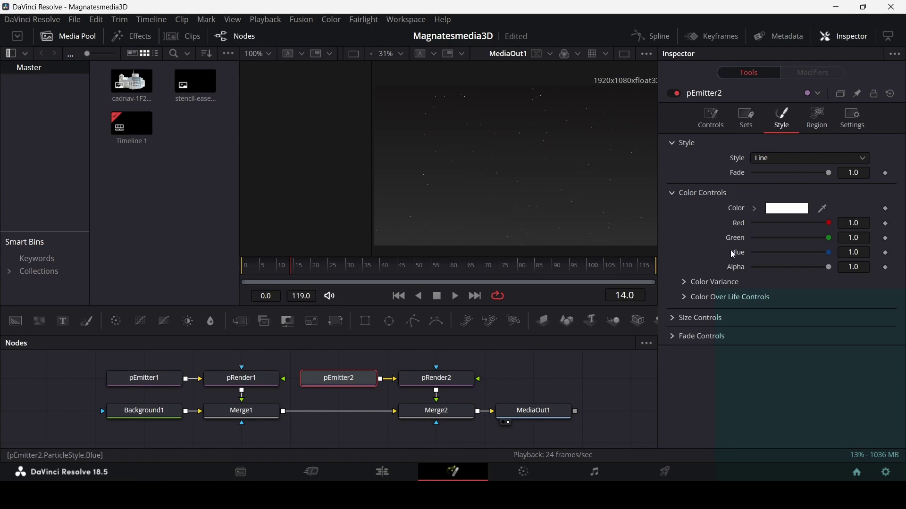
left_click(693, 318)
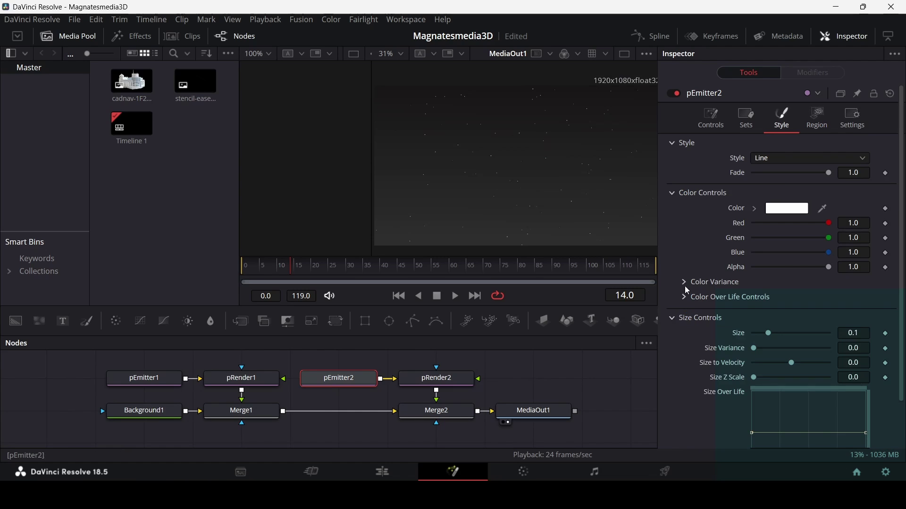
left_click(683, 194)
left_click_drag(769, 226, 833, 227)
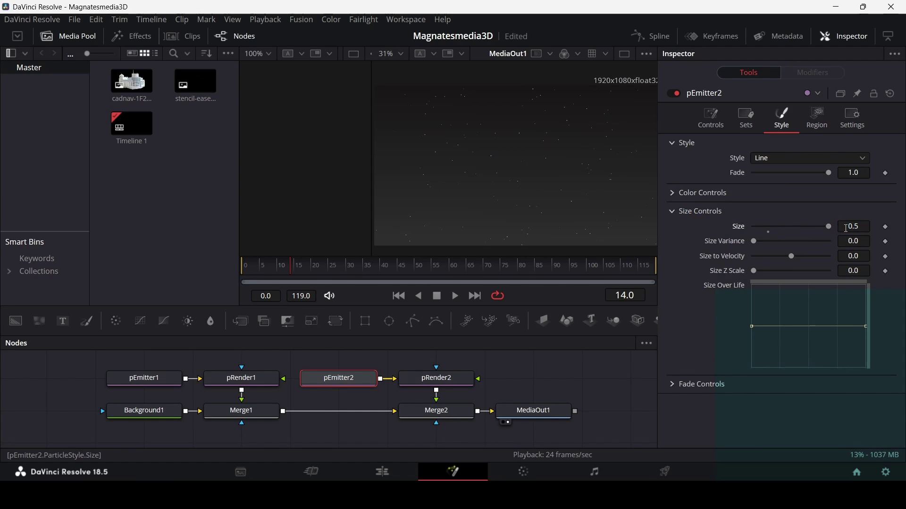
Set pEmitter2's particle Number to 5 and inspect the particles in the viewer.
left_click(710, 118)
left_click(852, 195)
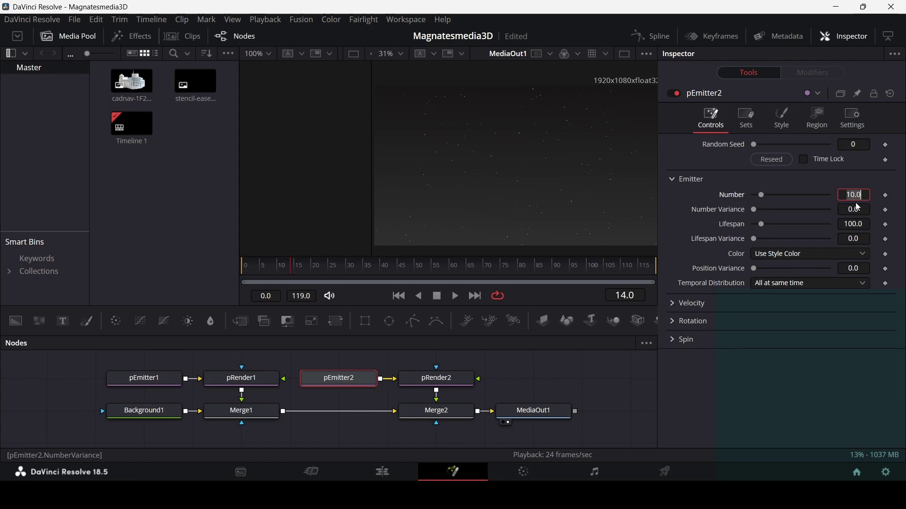
type("5")
left_click(858, 209)
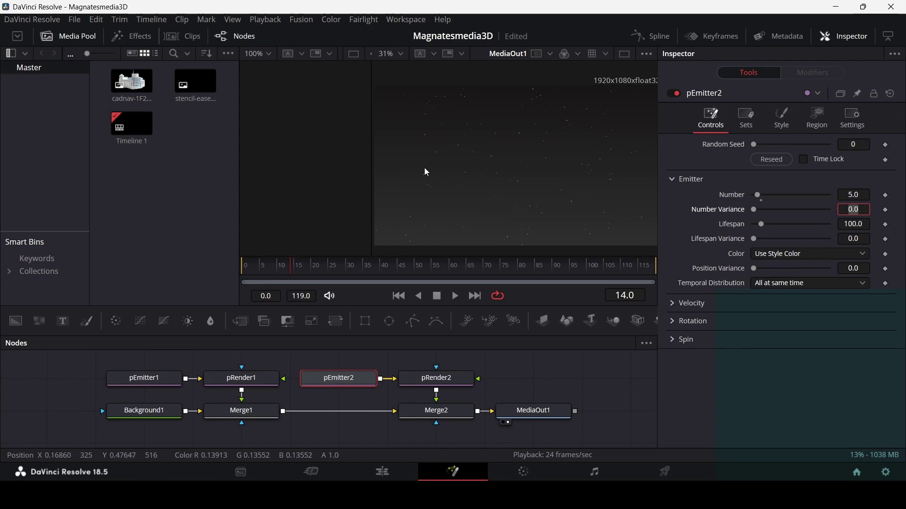
scroll(543, 156, "up", 2)
scroll(517, 154, "down", 2)
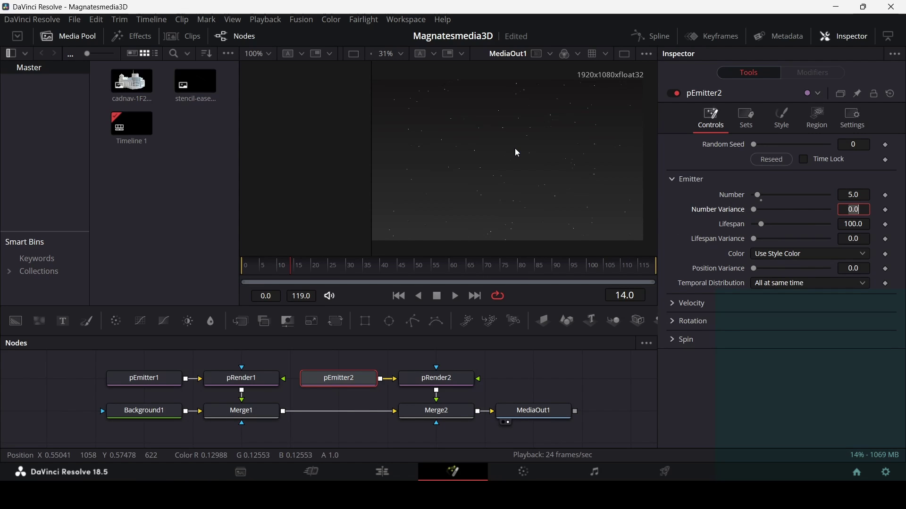
Set pEmitter2's Size Z Scale to about 1.386 and its Size Variance to 0.5.
left_click(782, 118)
mouse_move(798, 271)
left_mouse_down()
mouse_move(829, 271)
mouse_move(814, 271)
left_mouse_up()
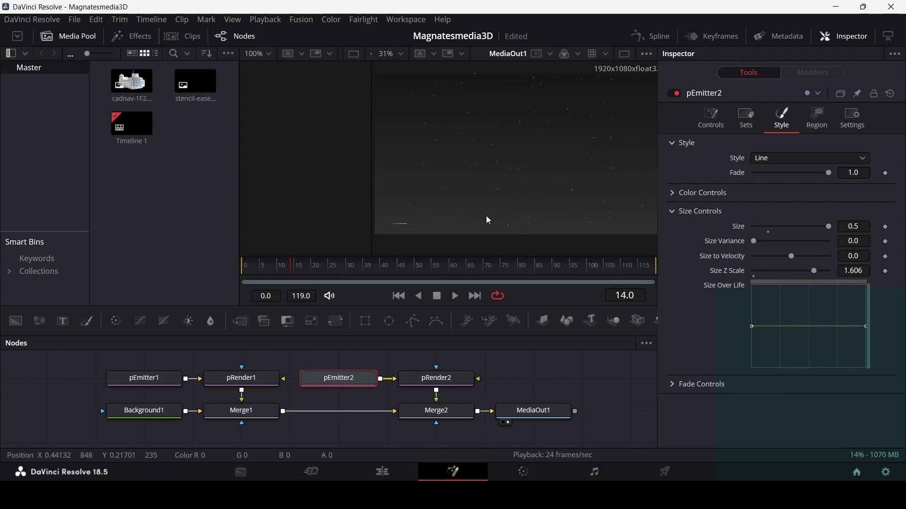
left_click_drag(815, 271, 806, 272)
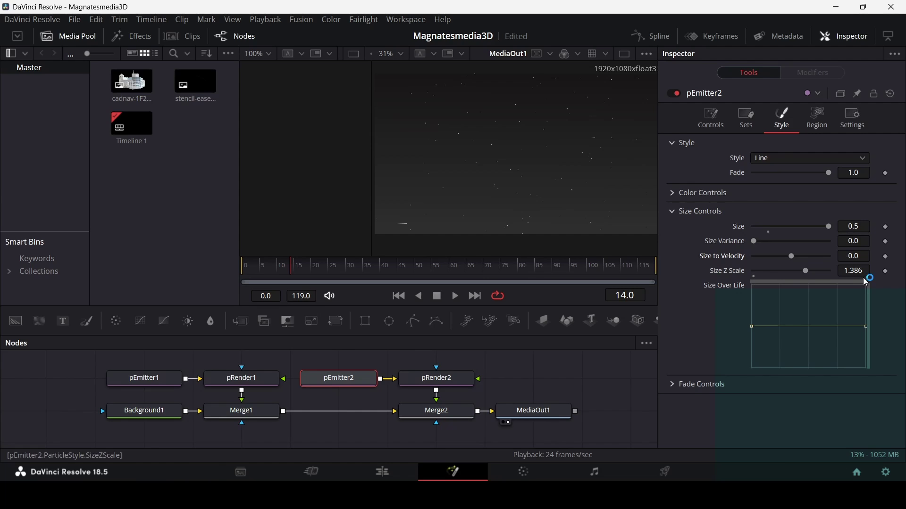
left_click_drag(756, 241, 847, 241)
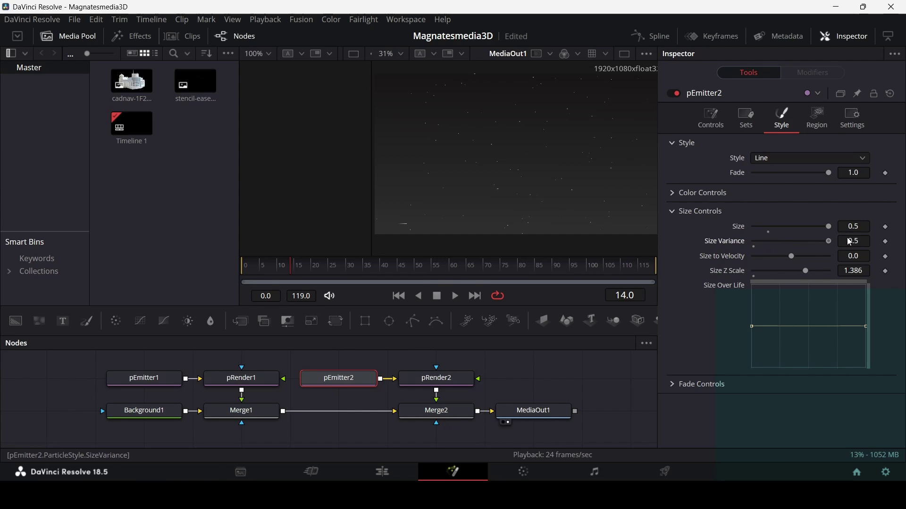
Set pEmitter2's particle Number to 50.
left_click(708, 121)
scroll(455, 184, "down", 3)
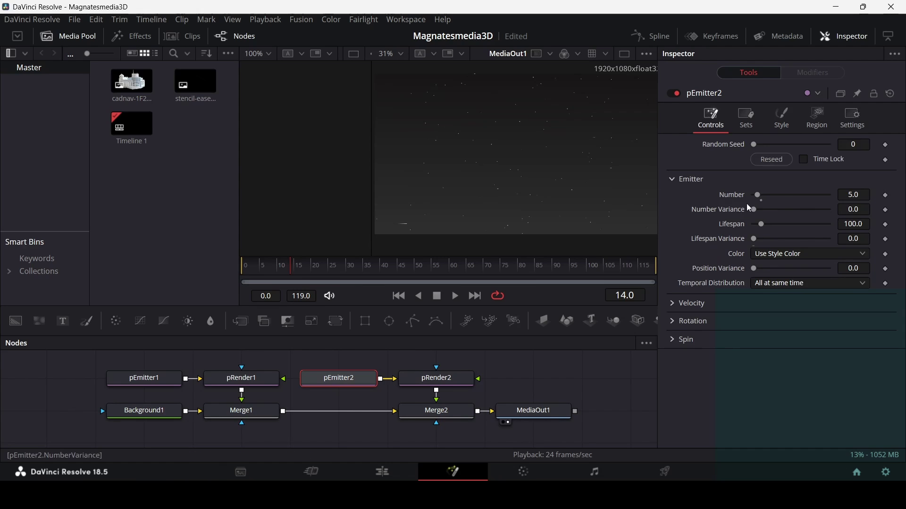
left_click_drag(766, 199, 797, 197)
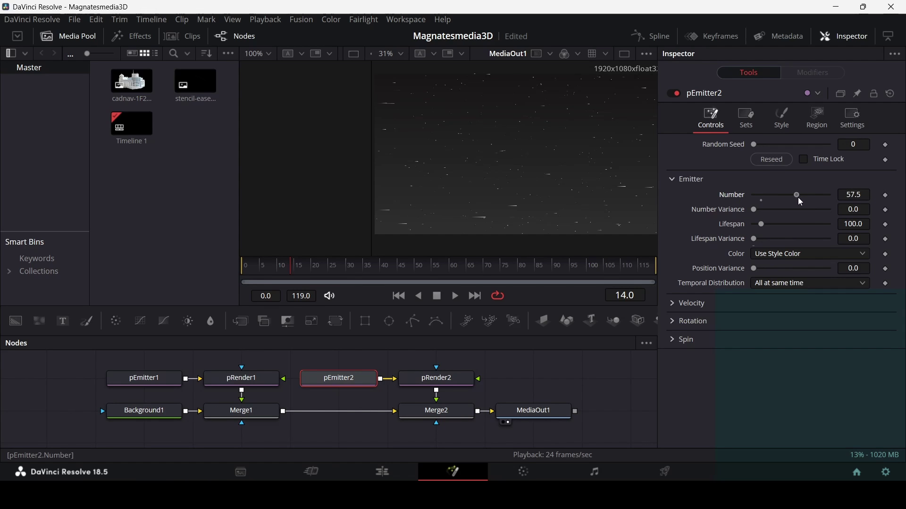
left_click(863, 195)
type("50")
key("Tab")
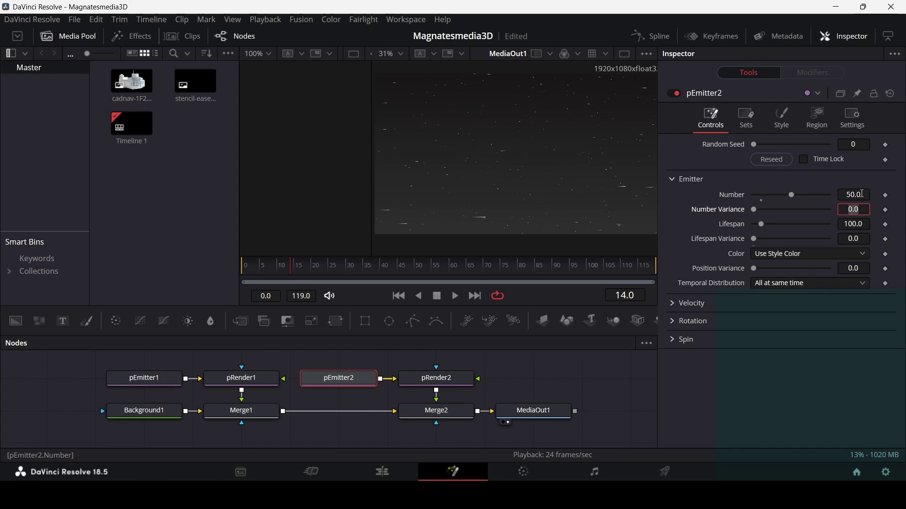
Preview the line particles and set Number Variance to 18.1, Lifespan to 433 and Lifespan Variance to 44.1.
left_click(701, 235)
key("space")
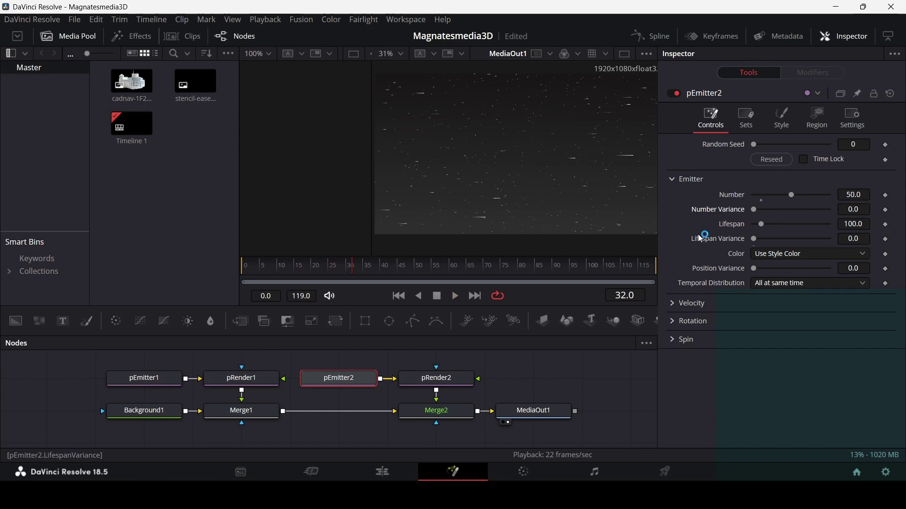
left_click_drag(755, 210, 786, 242)
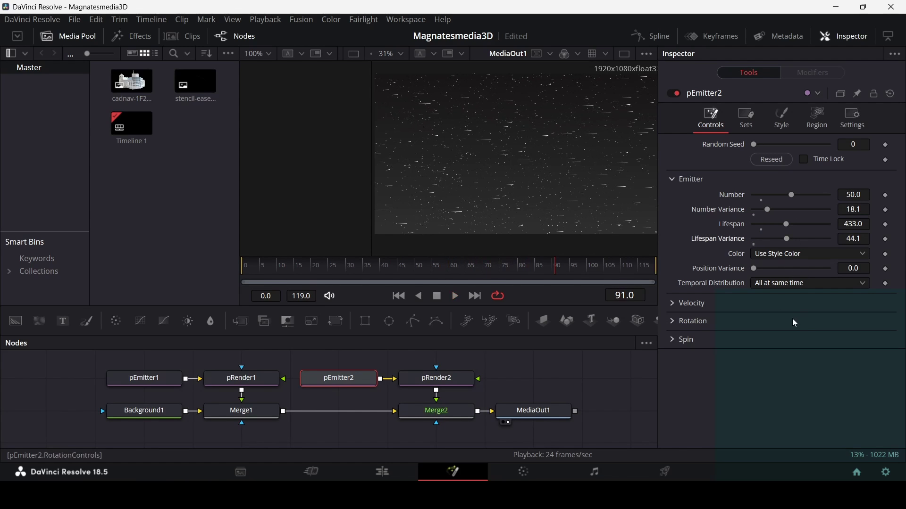
Match pEmitter2's Velocity to pEmitter1's by setting it to 0.024.
left_click(687, 305)
scroll(734, 337, "down", 1)
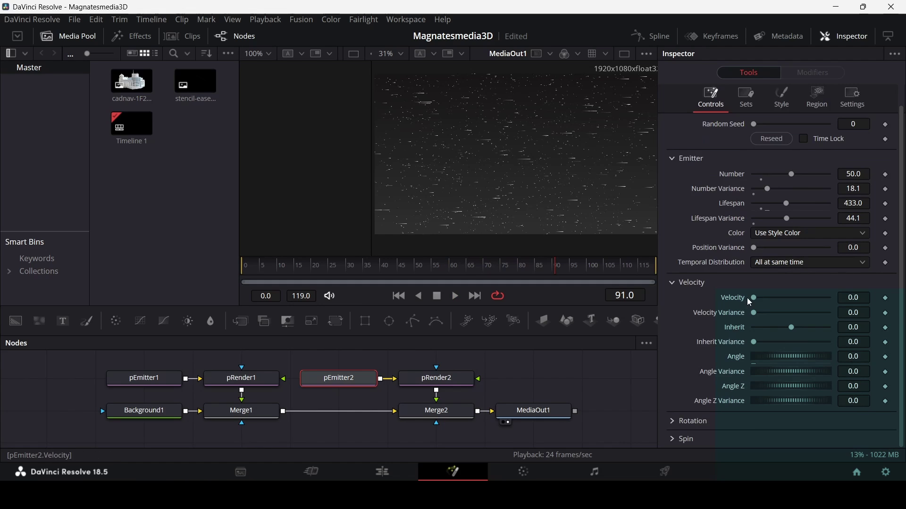
left_click_drag(748, 299, 756, 301)
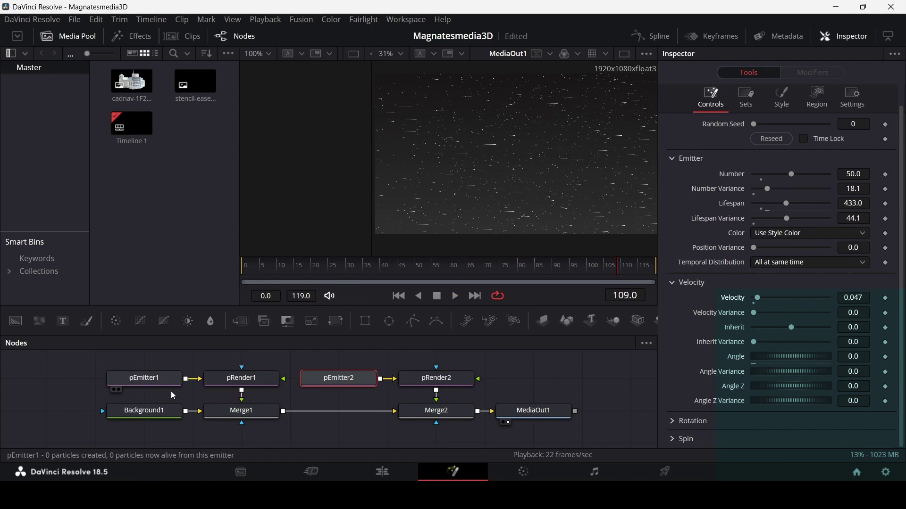
left_click(144, 379)
left_click(854, 298)
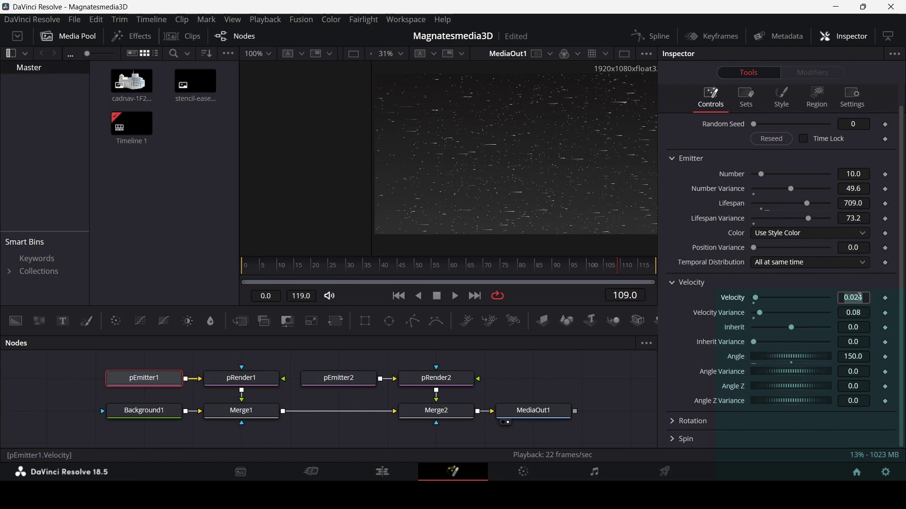
left_click(348, 377)
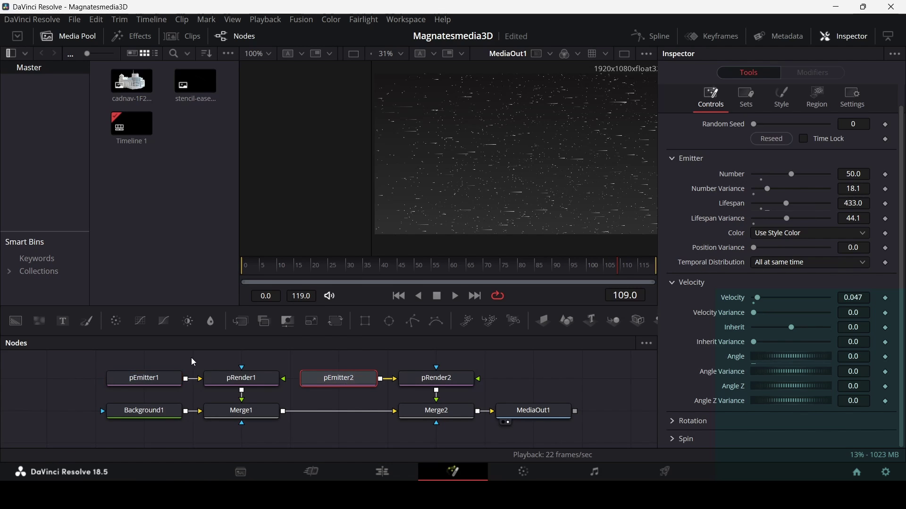
left_click(854, 298)
type("0.024")
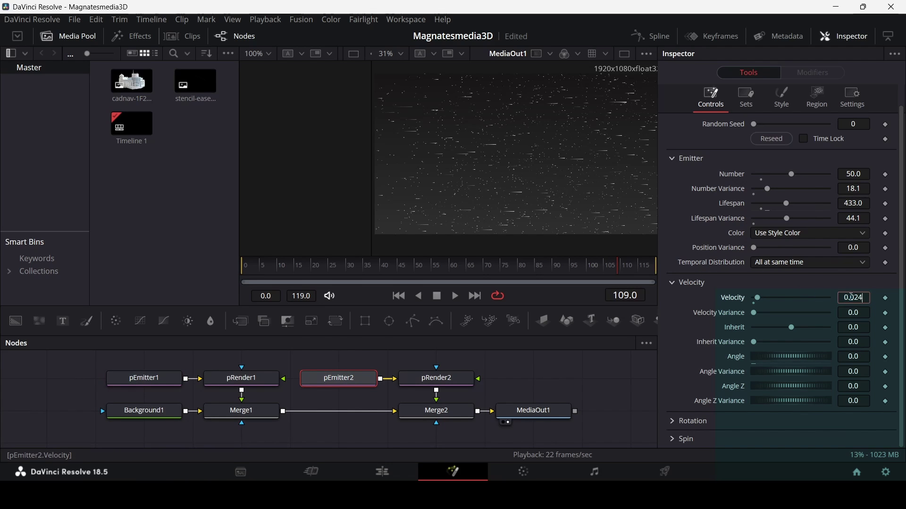
key("Return")
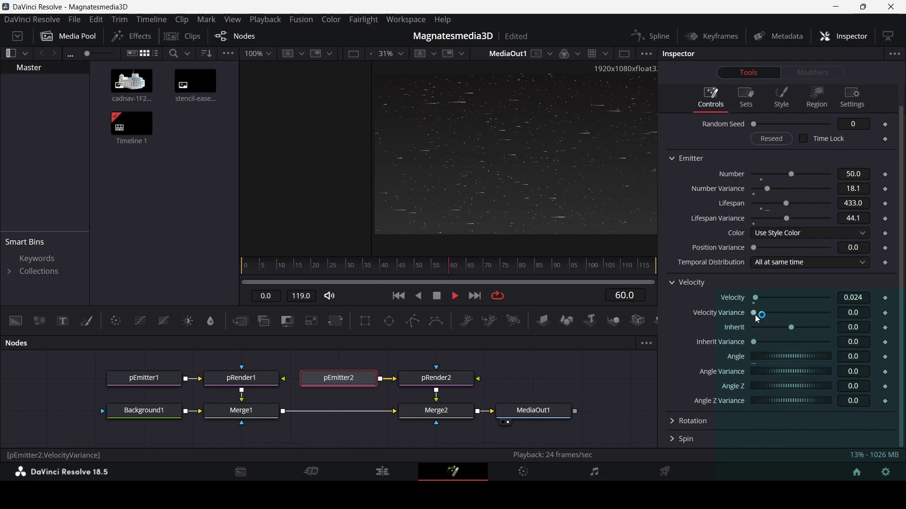
Set pEmitter2's velocity Angle to 130 and its Temporal Distribution to Randomly distributed.
left_click(860, 357)
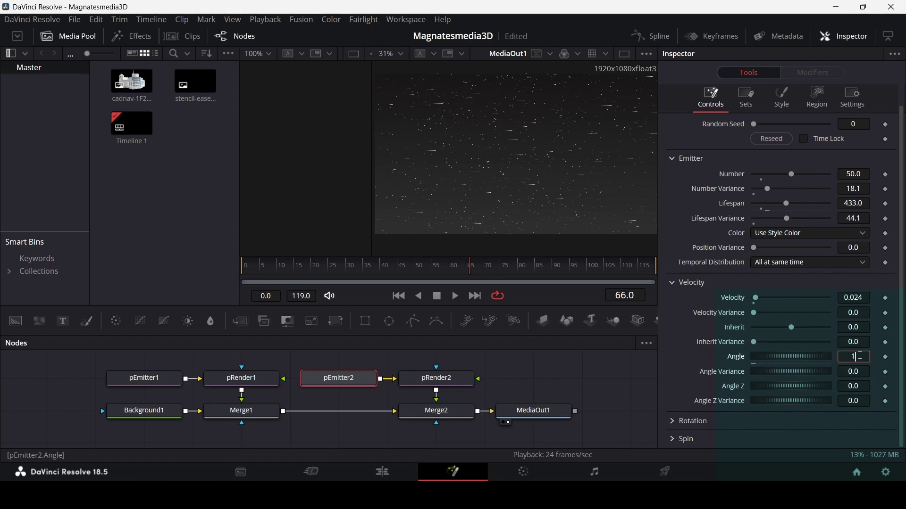
key("Tab")
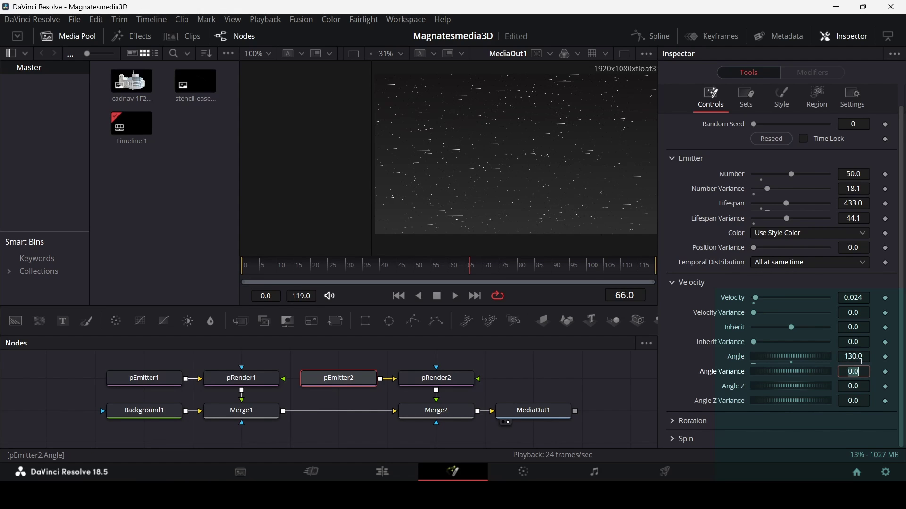
key("Return")
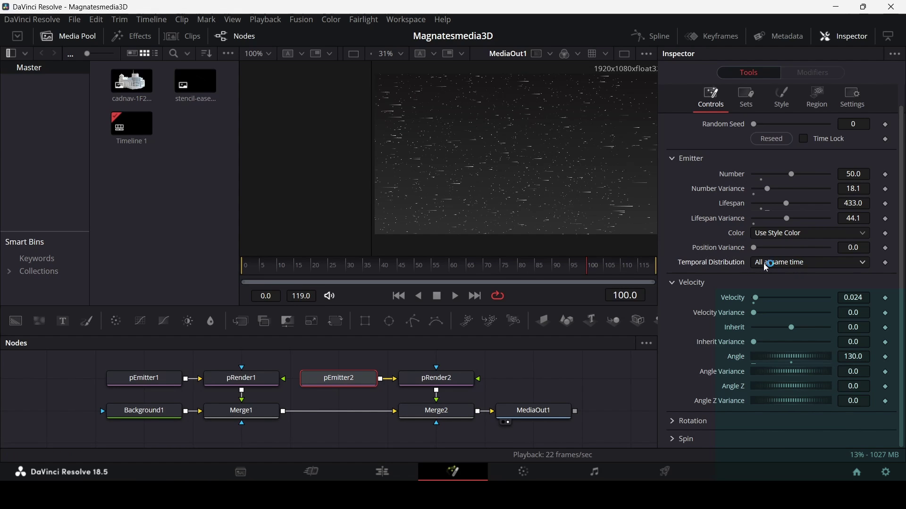
left_click(775, 266)
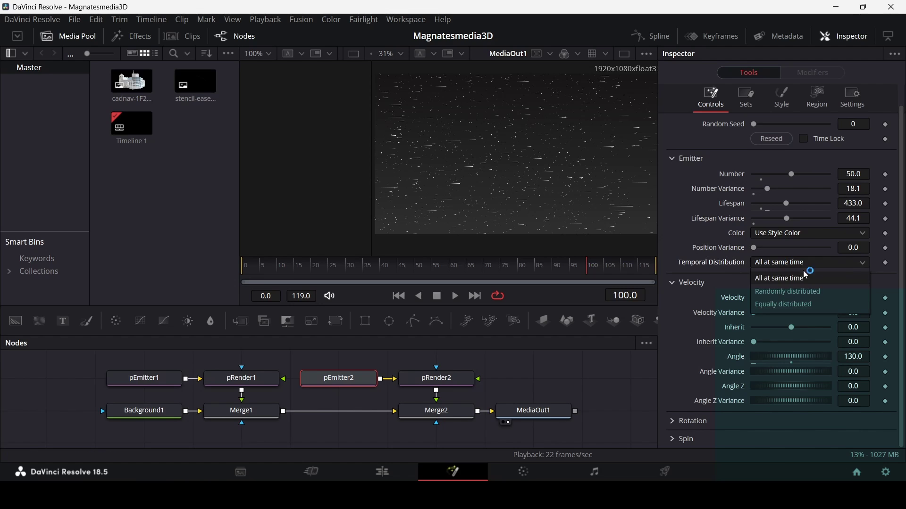
left_click(782, 296)
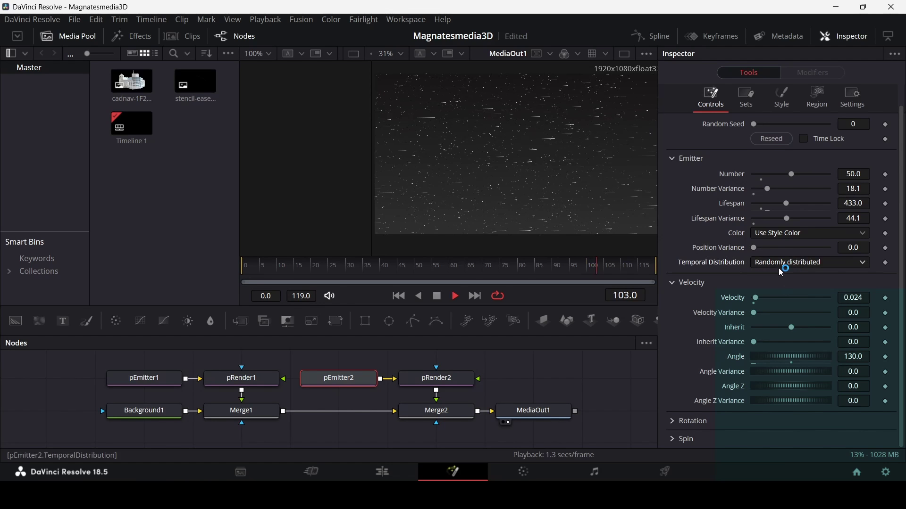
Lower the starting point of pEmitter2's Size Over Life curve to 0 so the line particles grow from nothing.
left_click(782, 98)
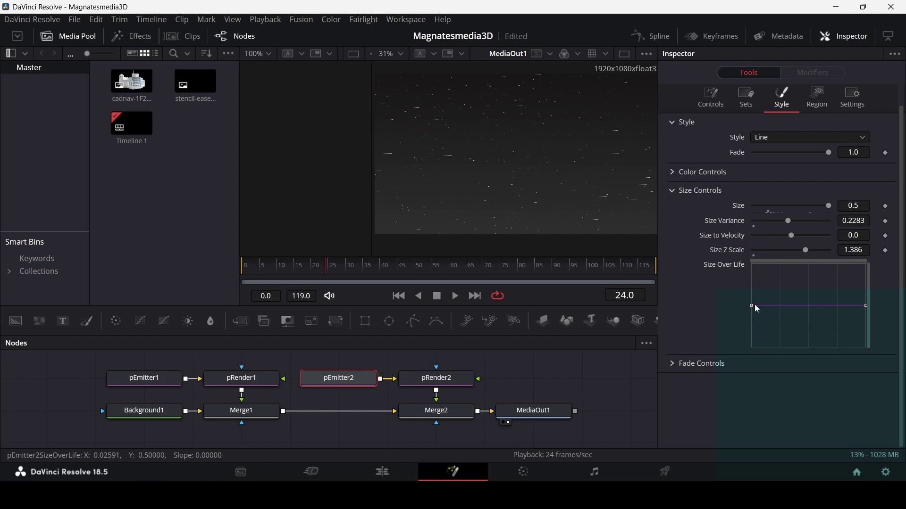
left_click_drag(752, 306, 748, 352)
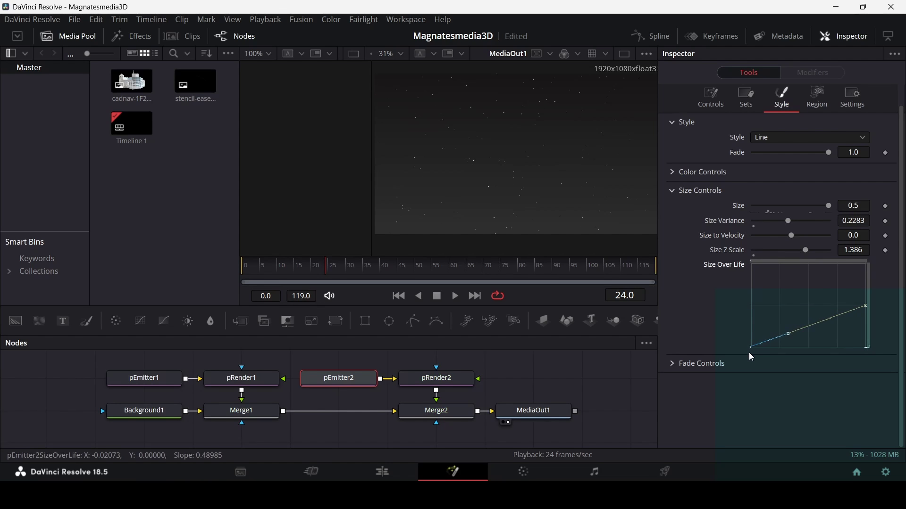
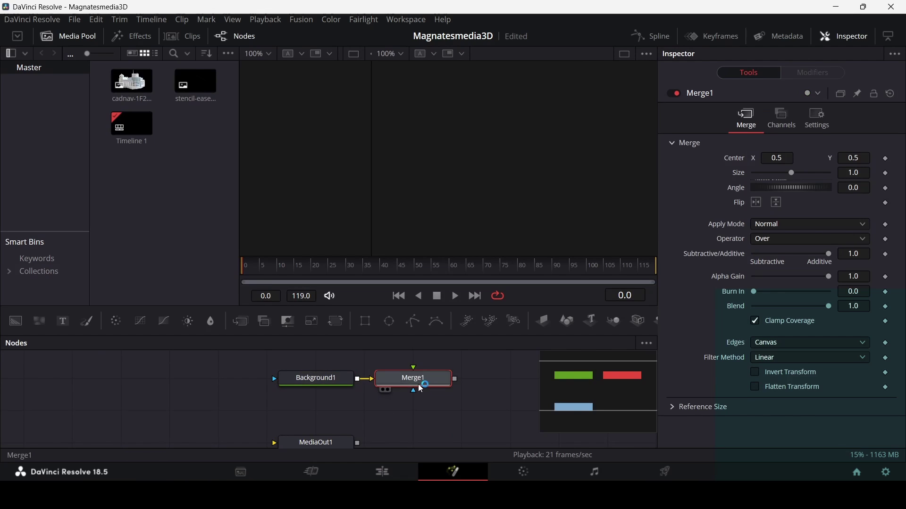
Place a Merge node between Background1 and MediaOut1 in a vertical node chain.
left_click_drag(418, 384, 321, 417)
scroll(400, 412, "down", 1)
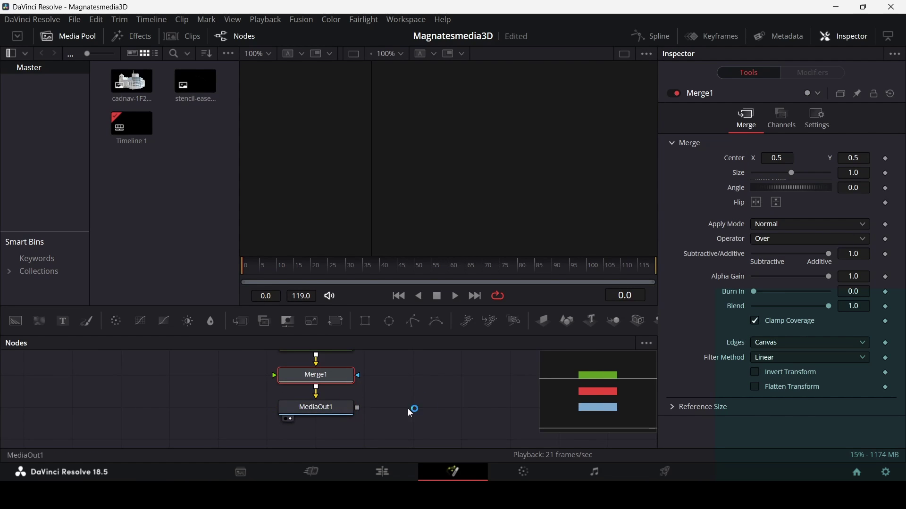
scroll(424, 407, "up", 2)
scroll(395, 405, "left", 2)
Make Background1 fully transparent by setting its Alpha to 0.
left_click(425, 378)
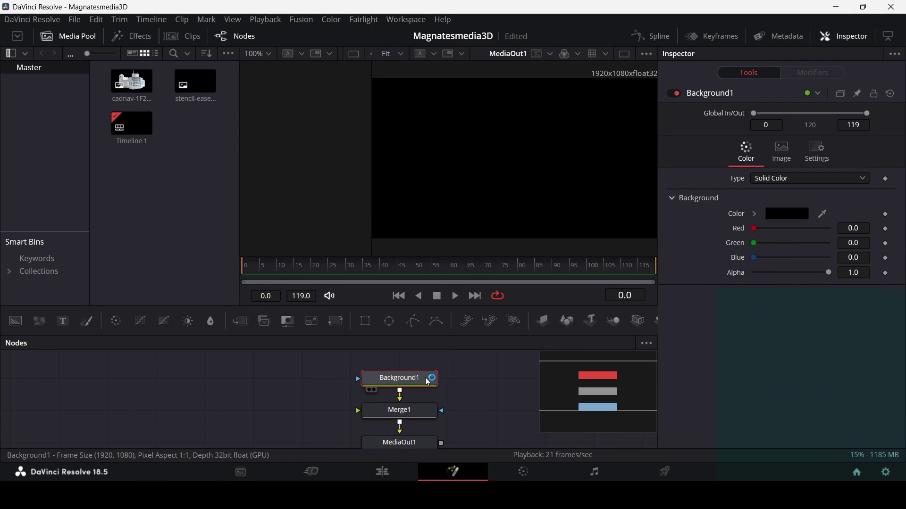
left_click_drag(829, 273, 731, 275)
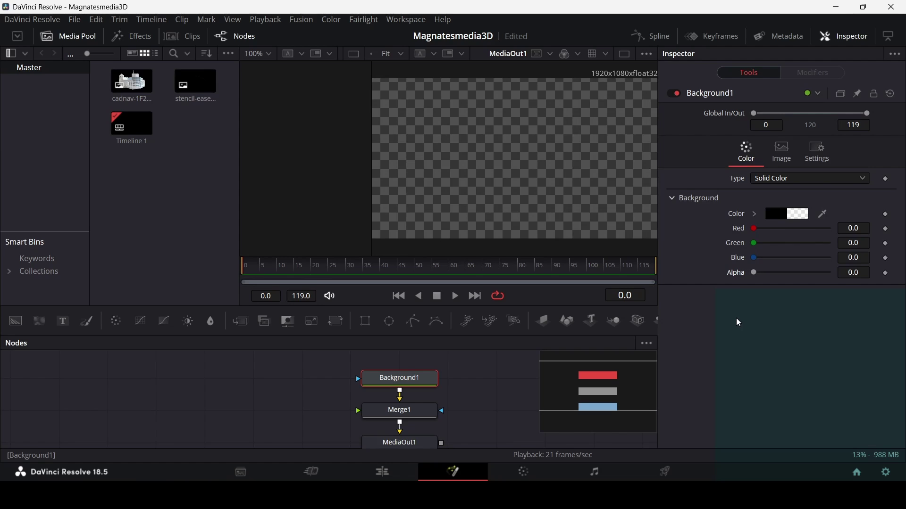
left_click_drag(754, 273, 843, 277)
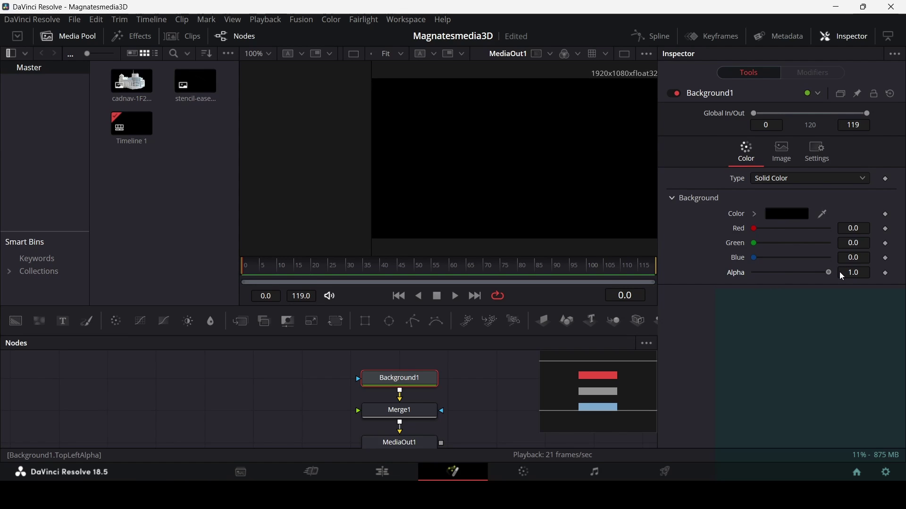
left_click_drag(836, 272, 732, 273)
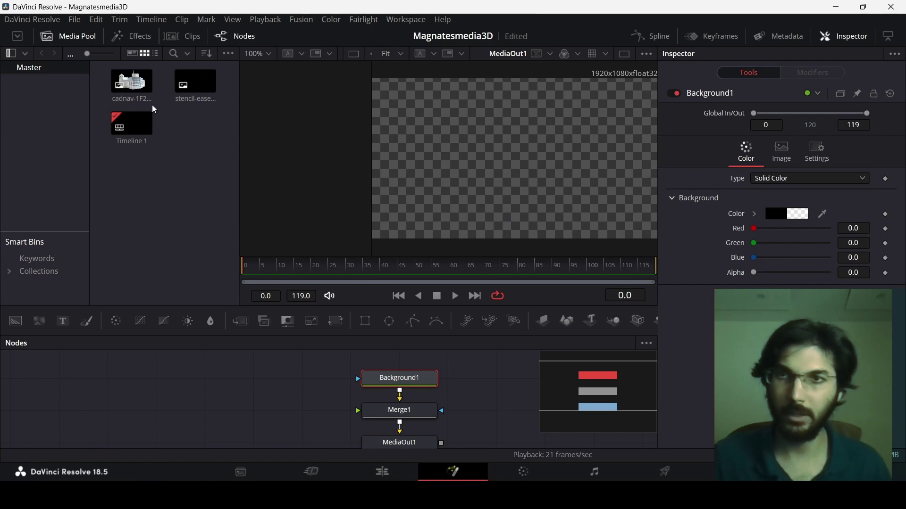
Bring the building image into the node graph, add a Transform after it and connect that to Merge1.
left_click_drag(131, 82, 180, 402)
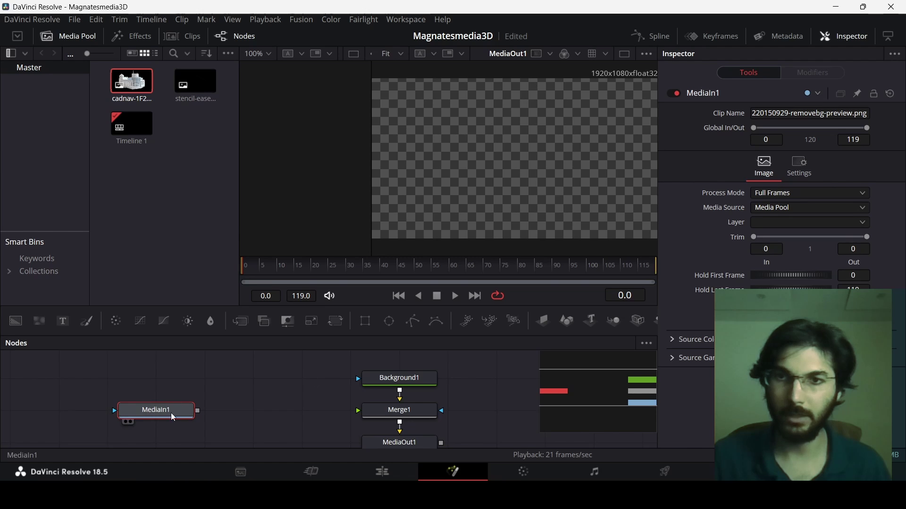
left_click(337, 324)
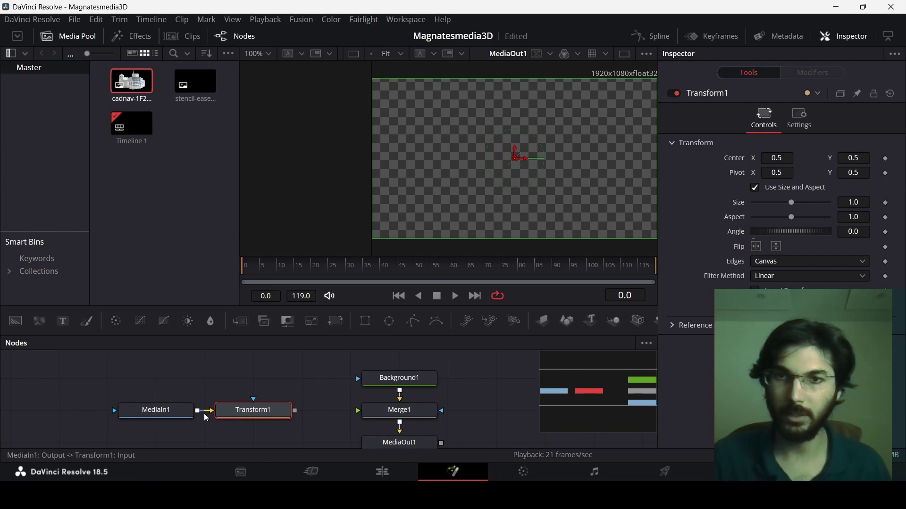
left_click_drag(296, 412, 387, 411)
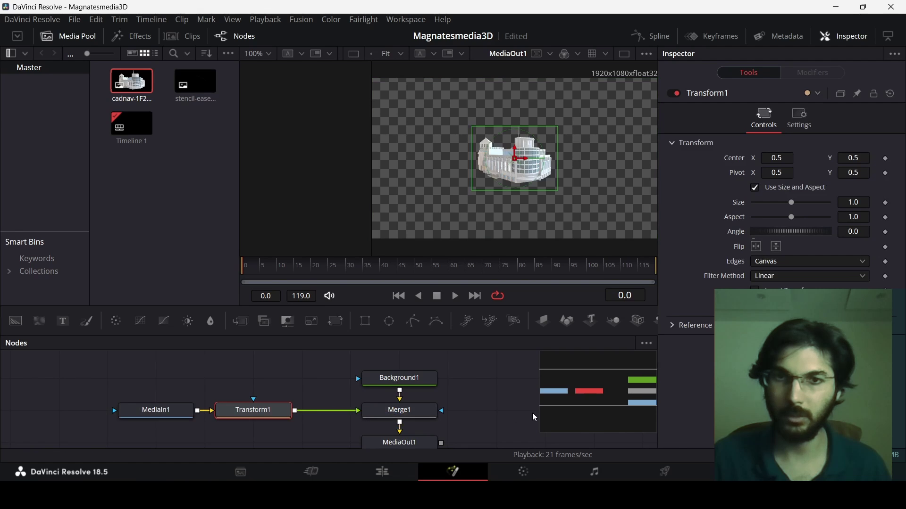
scroll(493, 391, "down", 2)
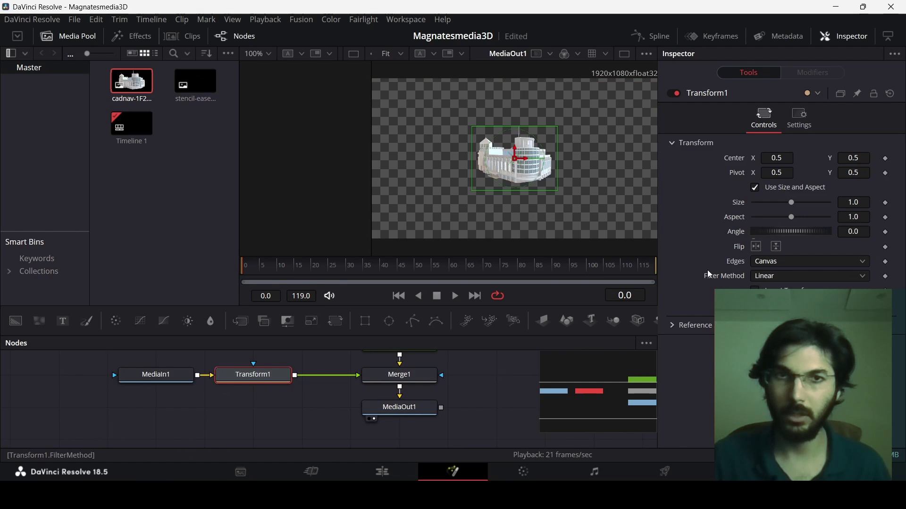
Enlarge the building by setting Transform1's Size to 1.2.
left_click(867, 203)
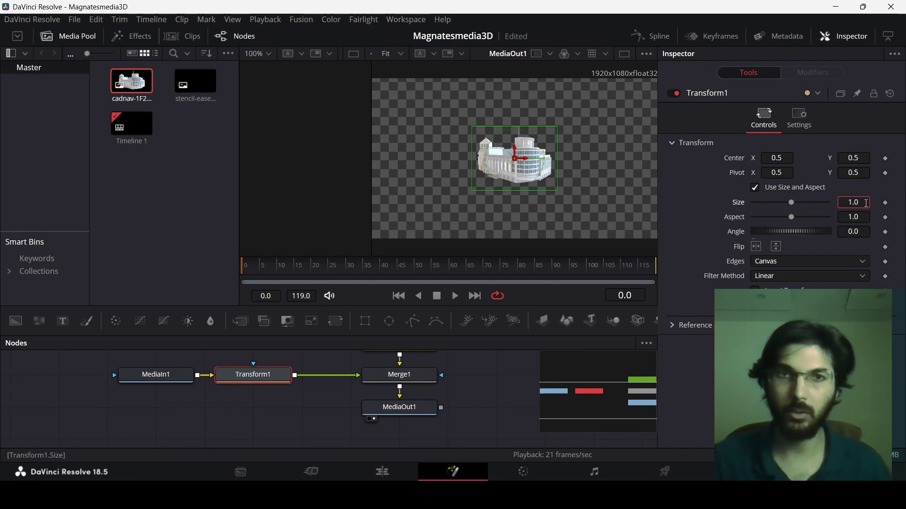
key("BackSpace")
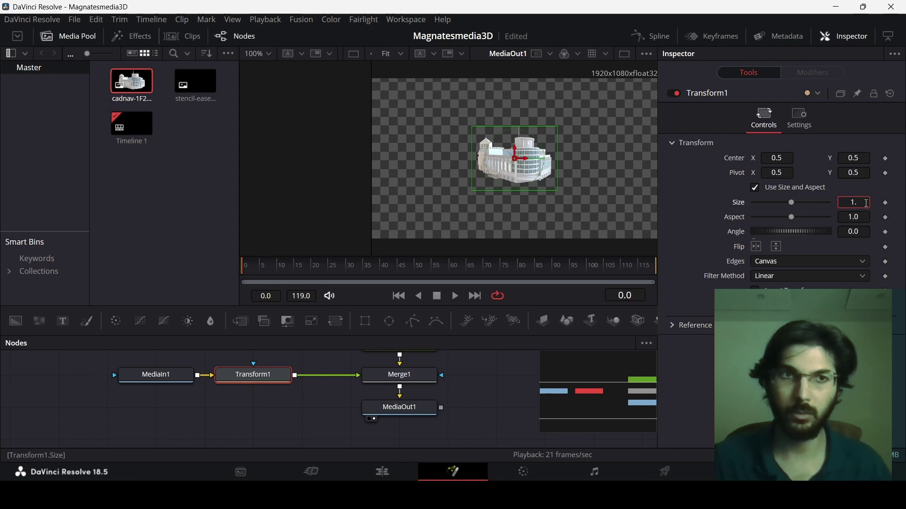
type("2")
key("Tab")
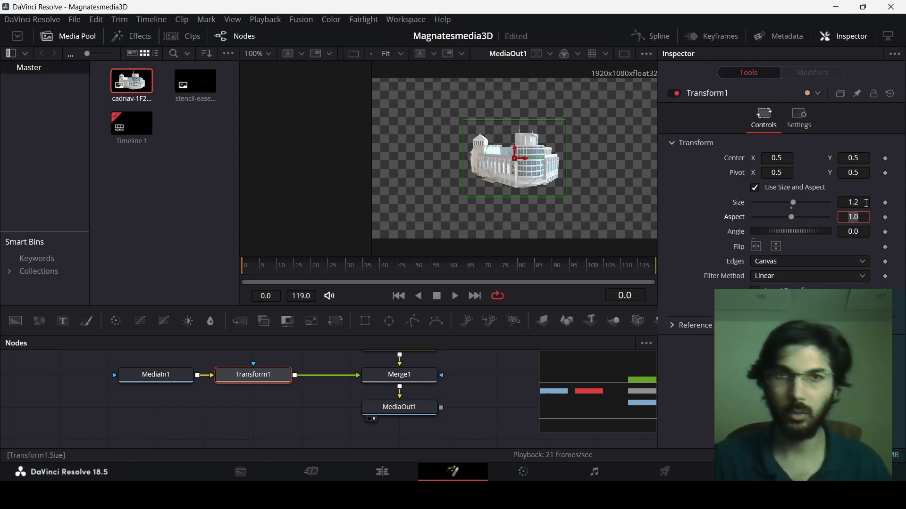
left_click(490, 384)
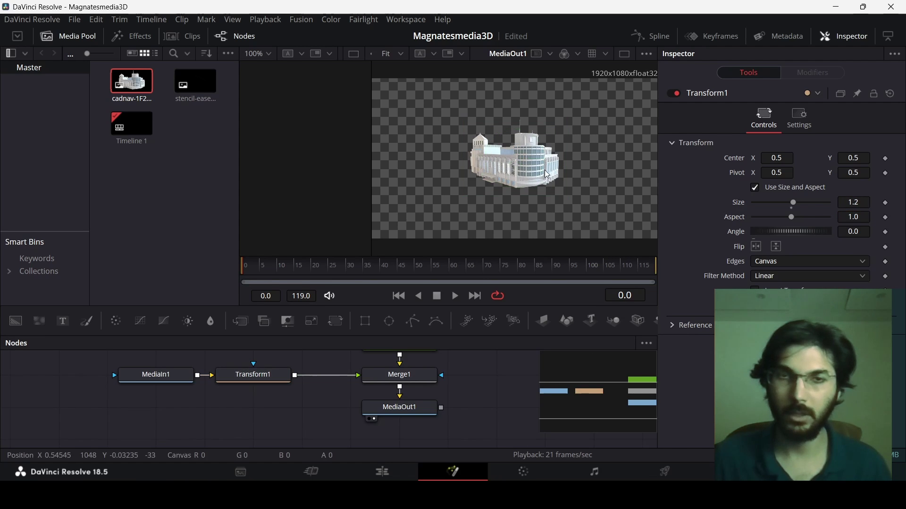
scroll(545, 173, "up", 2)
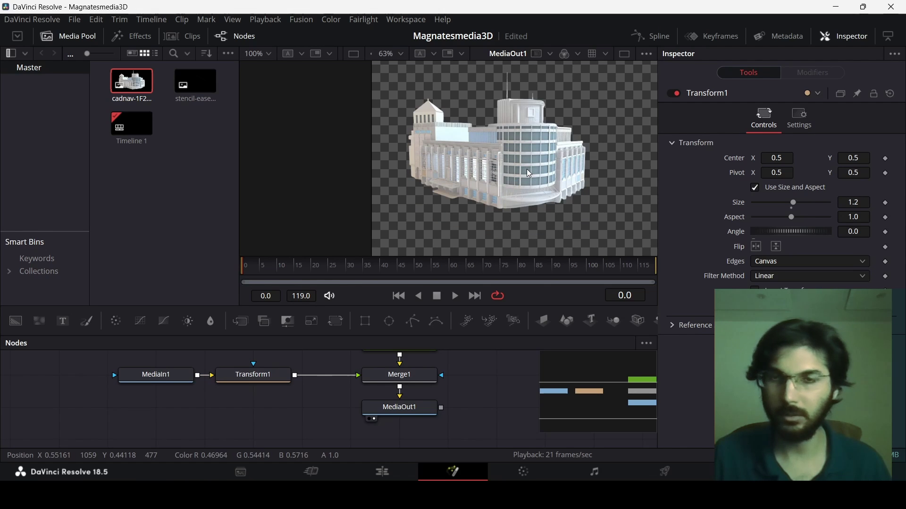
scroll(508, 175, "down", 2)
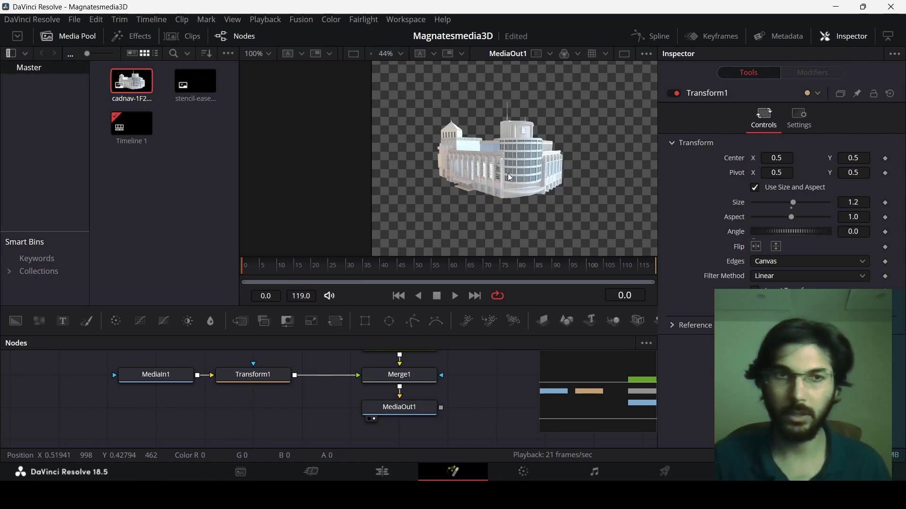
left_click_drag(496, 167, 508, 172)
scroll(514, 180, "up", 2)
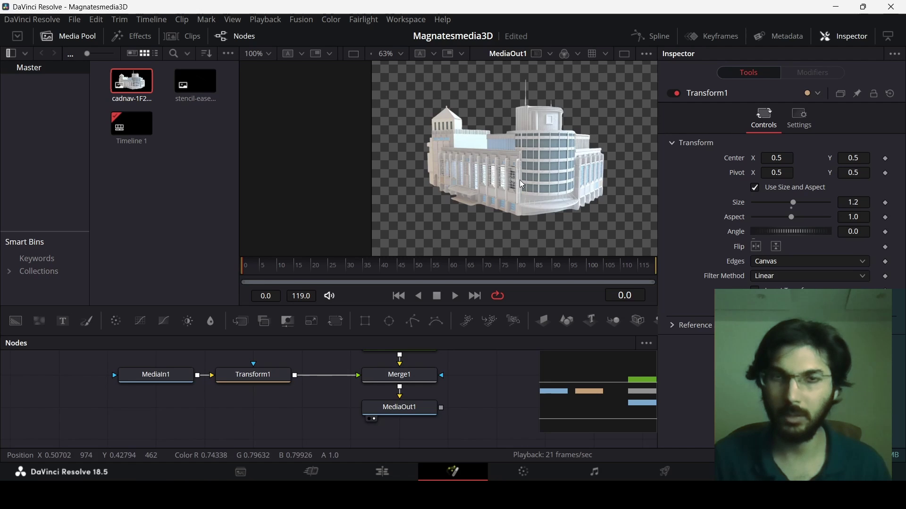
scroll(521, 182, "down", 1)
scroll(520, 181, "down", 1)
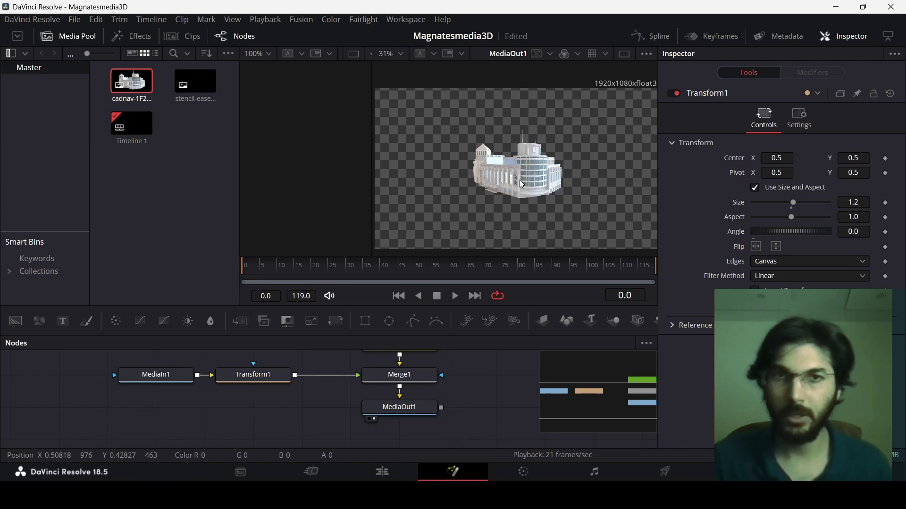
Add a Text 3D node followed by a Renderer 3D and merge it between Merge1 and MediaOut1.
left_click_drag(406, 407, 406, 439)
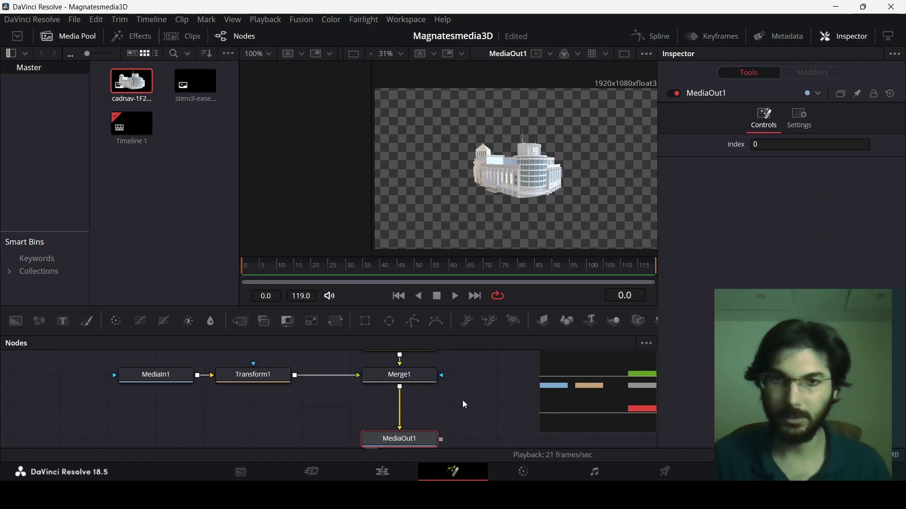
scroll(462, 401, "down", 1)
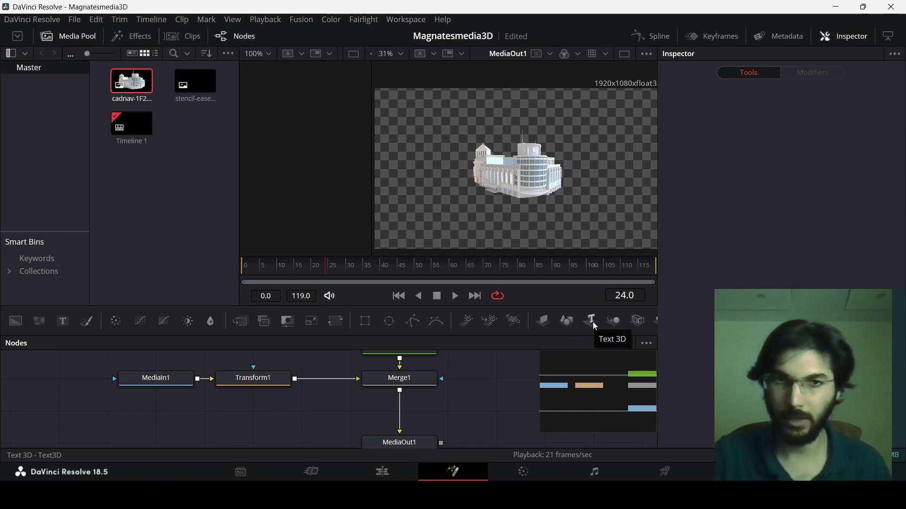
left_click_drag(593, 322, 170, 424)
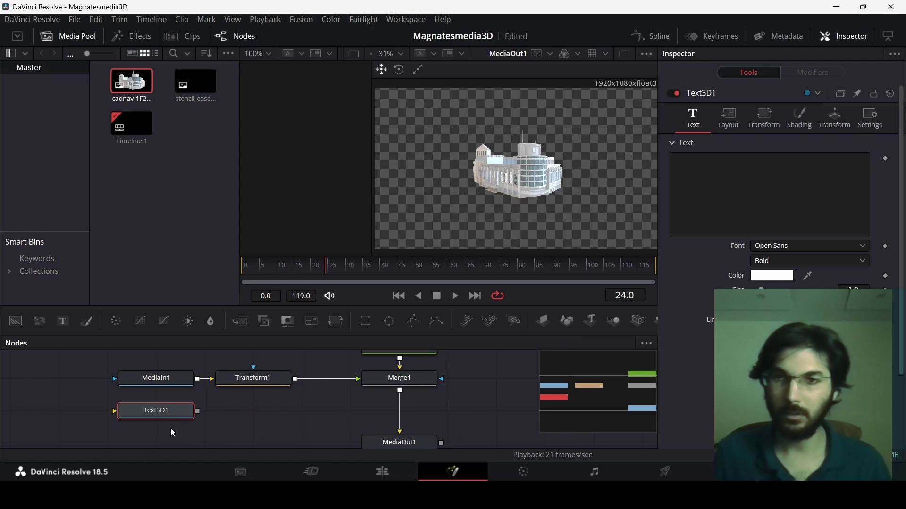
left_click(177, 416)
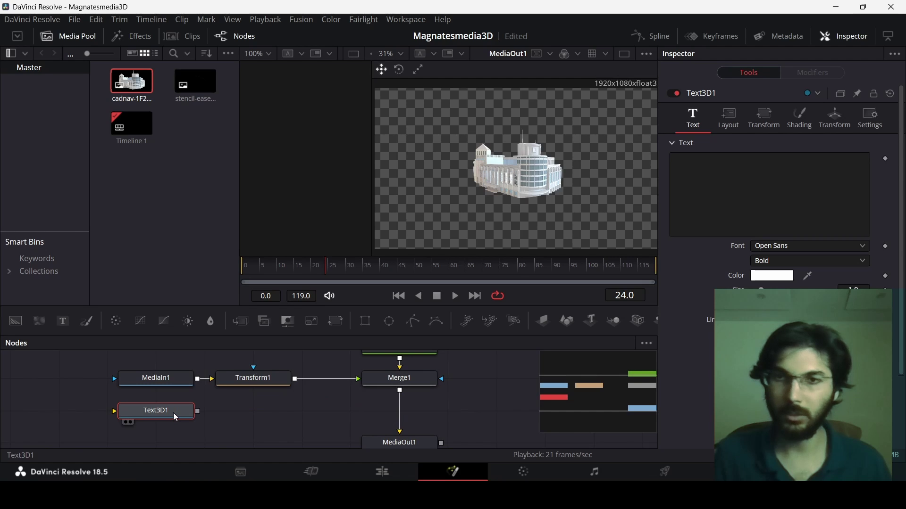
key("shift+space")
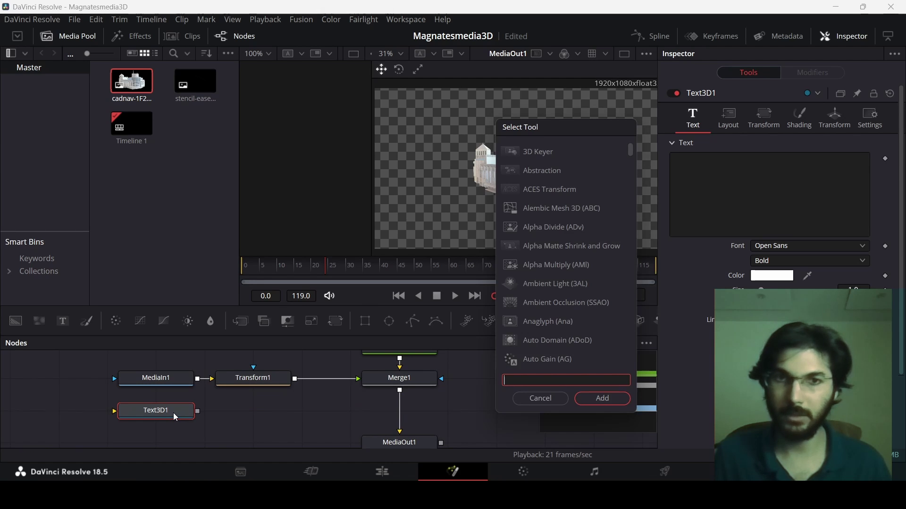
type("ren")
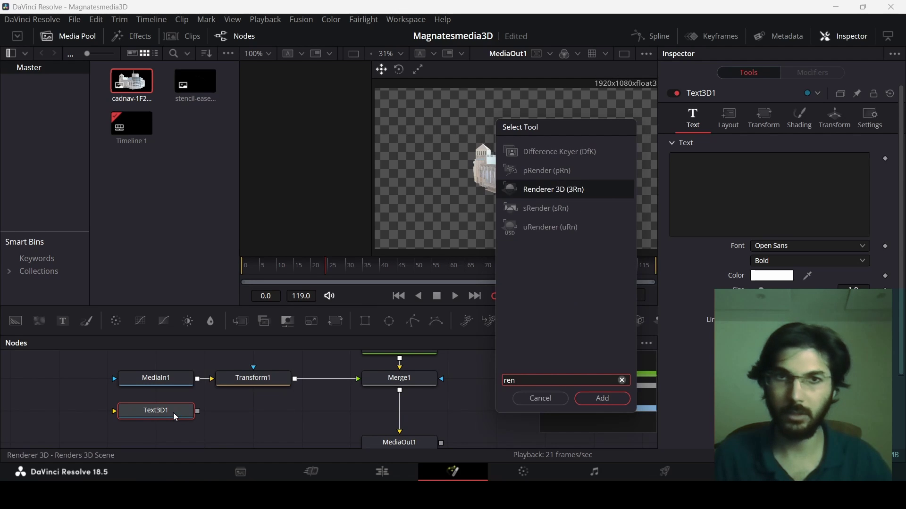
key("Return")
left_click_drag(296, 411, 400, 392)
Enter "TO BUY PRODUCTS" as Text3D1's text and set its Size to 0.3.
left_click(162, 410)
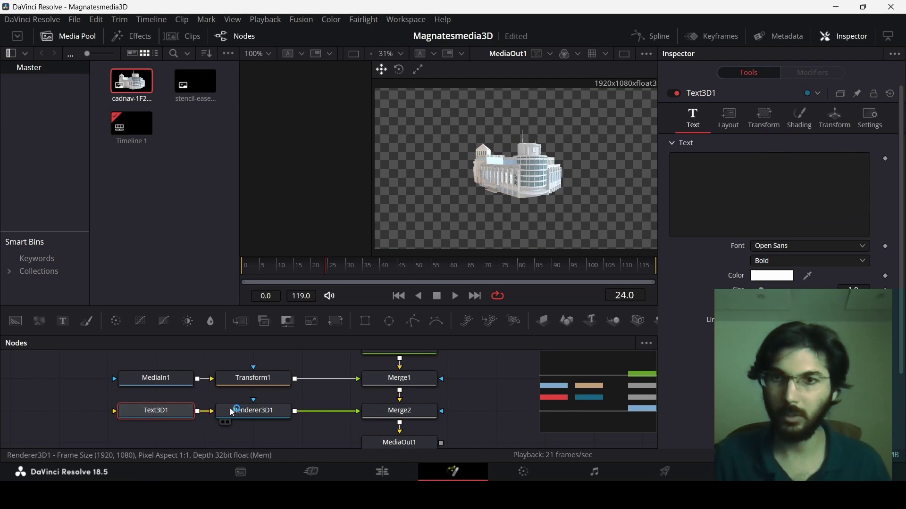
left_click(699, 186)
type("TO BUY PRODUCTS")
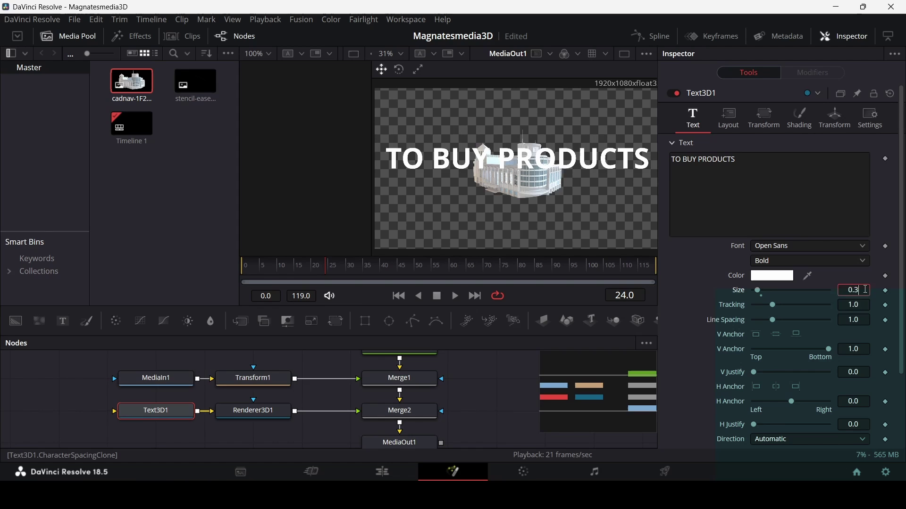
key("Tab")
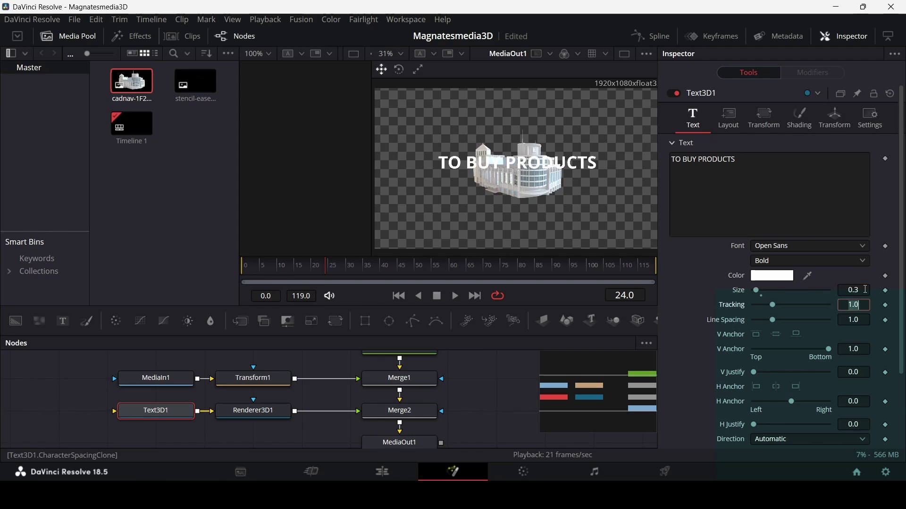
Change the 3D text's font to Montserrat, keeping the Bold style.
left_click(776, 247)
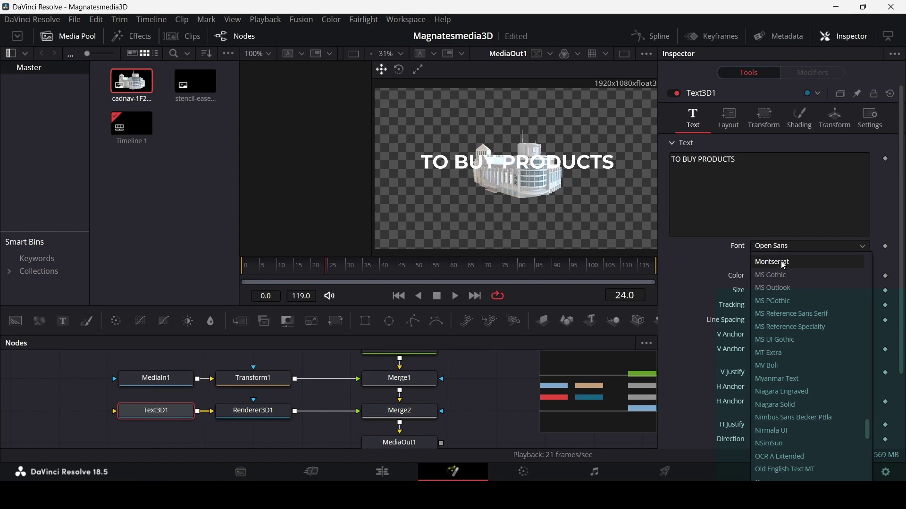
left_click(784, 262)
left_click(792, 264)
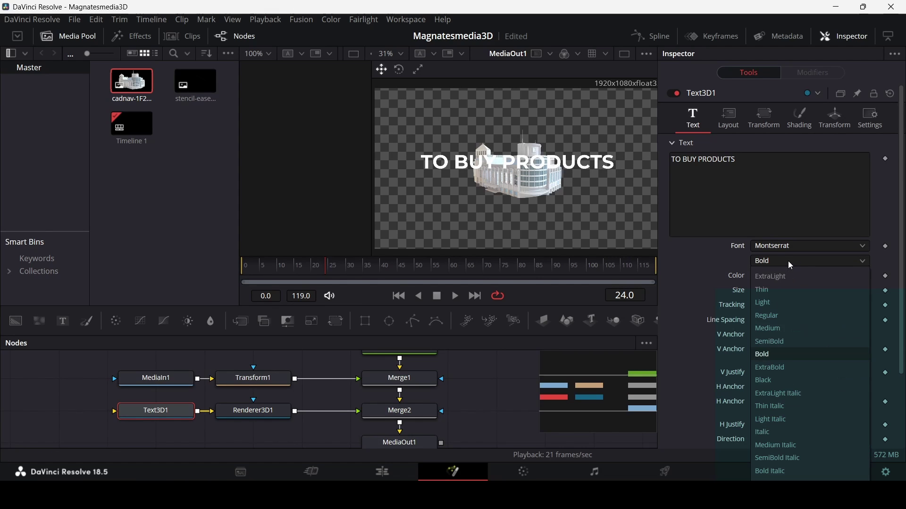
left_click(788, 262)
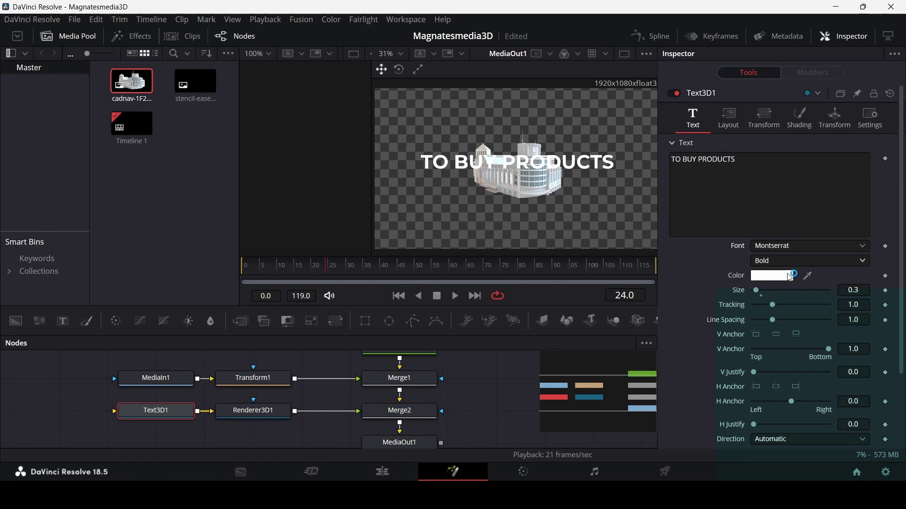
Position the 3D text below the building at Translation X 0.174, Y -0.638, Z -0.72 and set its Y rotation to -54.8.
left_click(836, 124)
left_click_drag(787, 190, 777, 174)
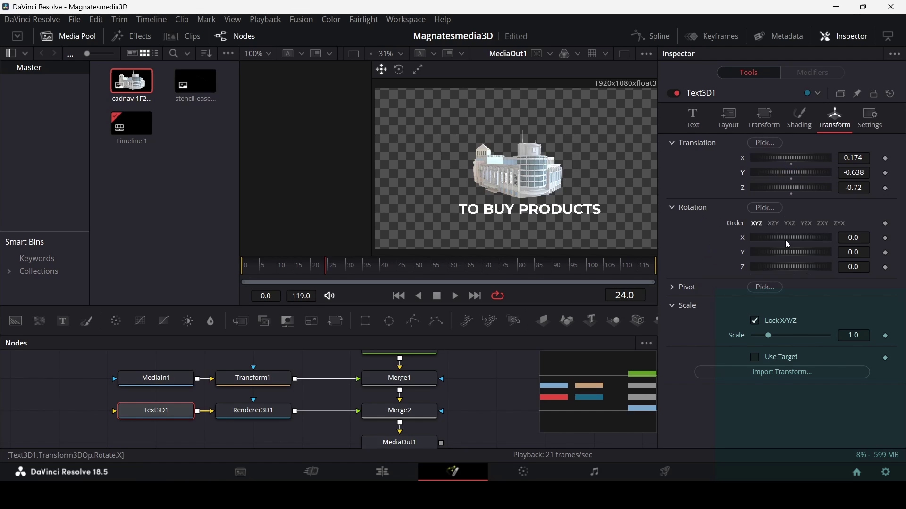
mouse_move(788, 239)
left_mouse_down()
mouse_move(776, 240)
mouse_move(795, 253)
mouse_move(787, 254)
left_mouse_up()
key("ctrl+z")
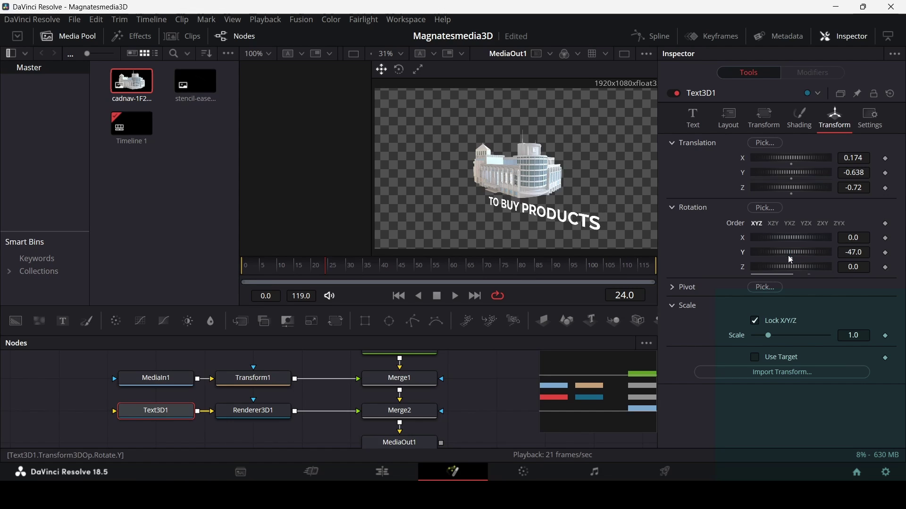
scroll(517, 209, "up", 3)
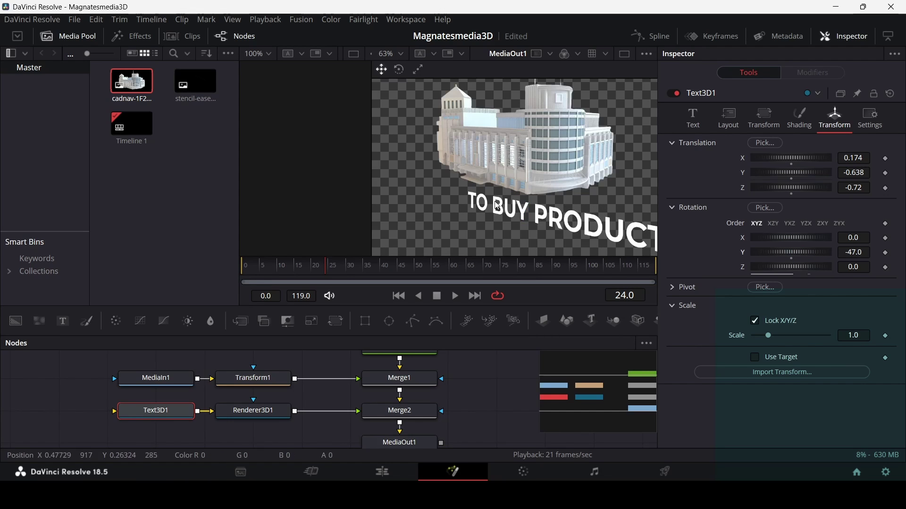
left_click_drag(800, 254, 794, 260)
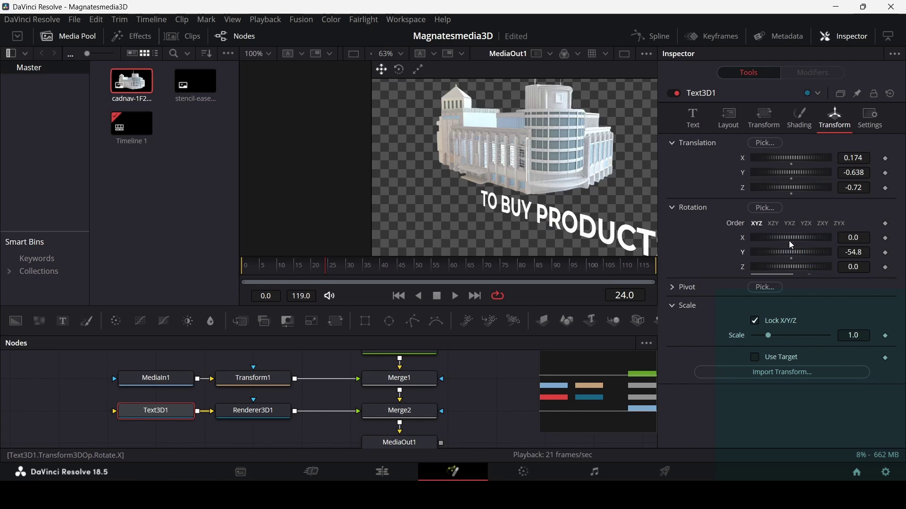
Add the stencil arrow image as a node, preview it, and merge it between Merge2 and MediaOut1.
left_click_drag(195, 85, 155, 419)
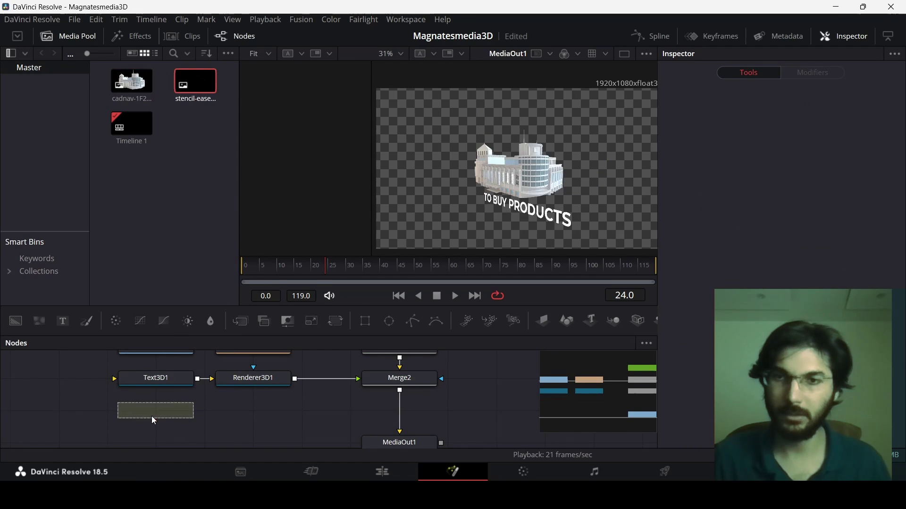
key("1")
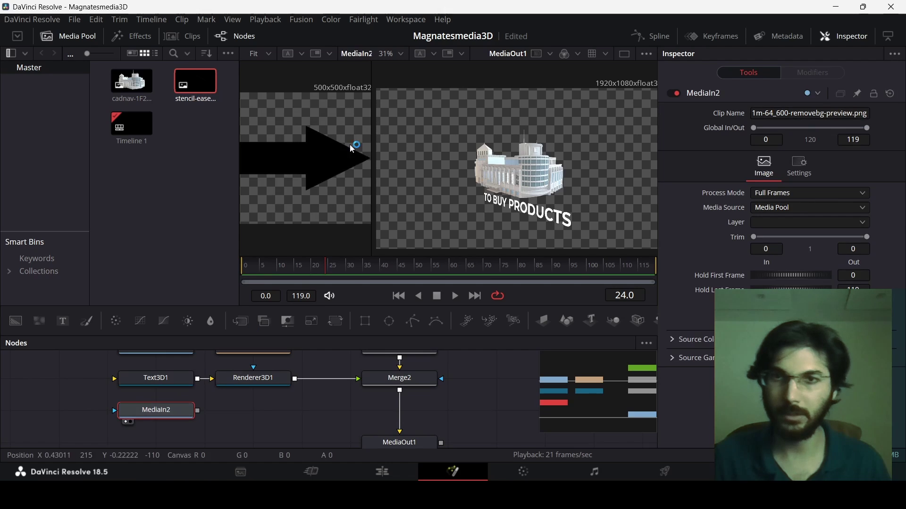
key("1")
left_click_drag(198, 411, 401, 394)
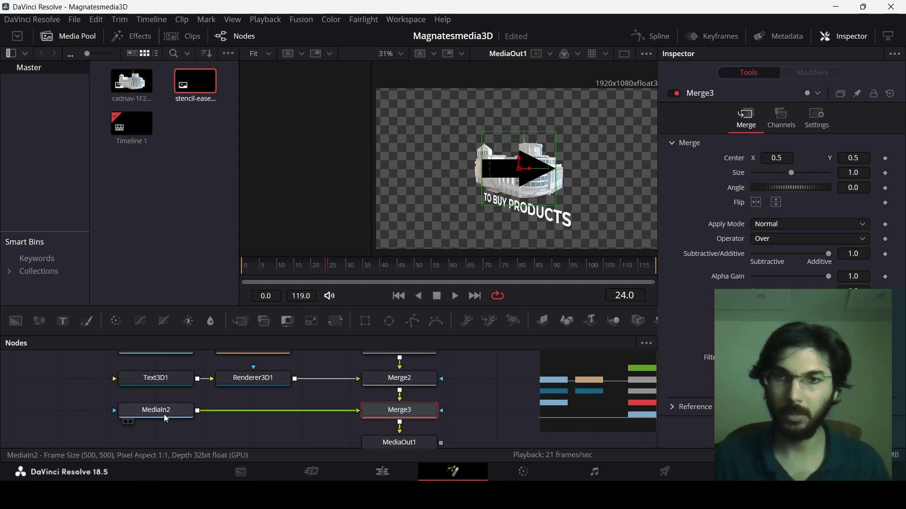
Disconnect MediaIn2 from Merge3, add an Image Plane 3D node beside it, and feed MediaIn2 into the image plane.
left_click(165, 415)
left_click(346, 411)
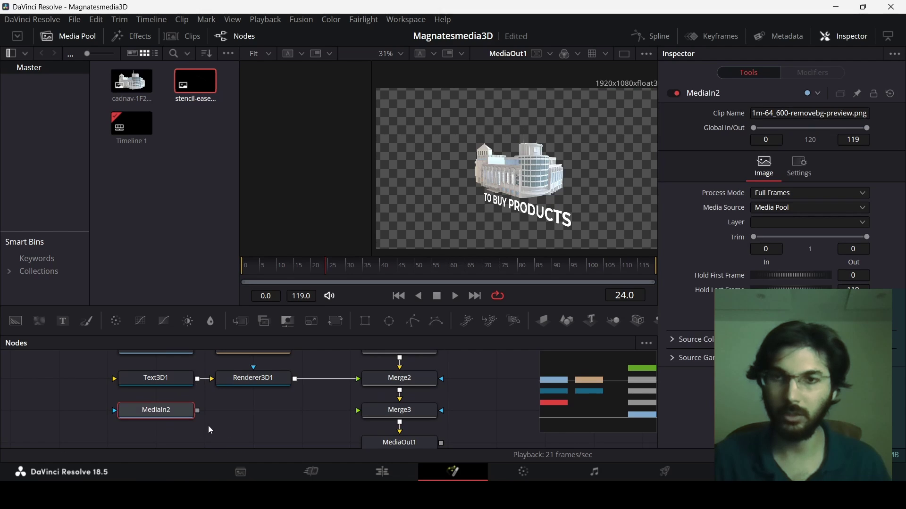
left_click_drag(543, 321, 264, 421)
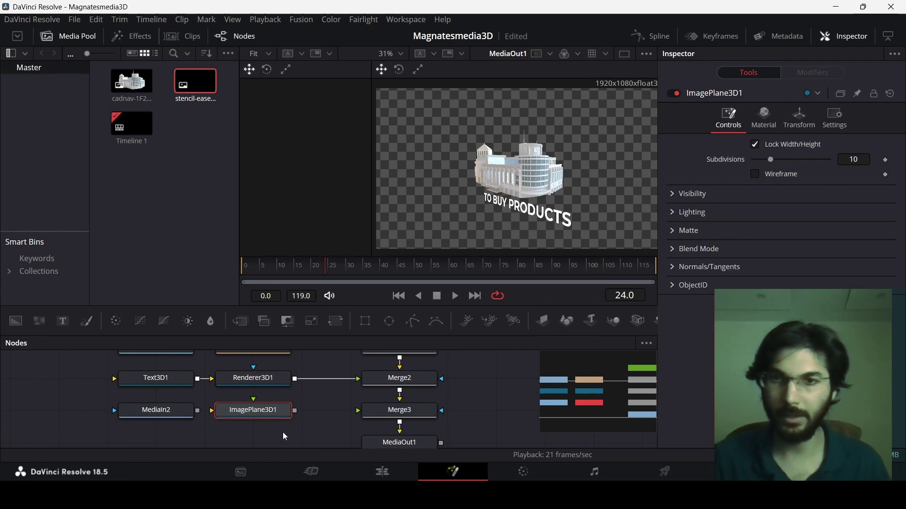
left_click_drag(170, 429, 243, 416)
left_click_drag(245, 415, 194, 417)
left_click(156, 425)
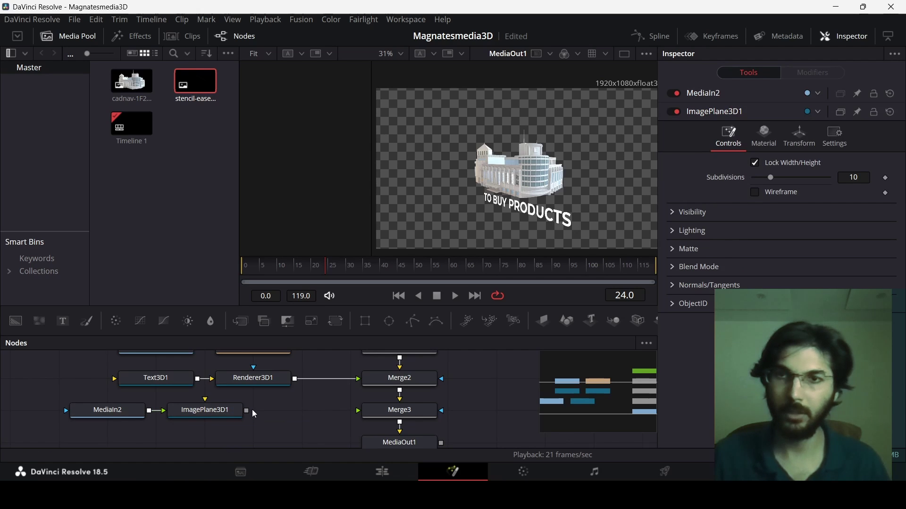
Add a Renderer 3D node after ImagePlane3D1, connect it to Merge3's foreground, and align the arrow's node row with the text row.
left_click(238, 415)
key("shift+space")
type("ren")
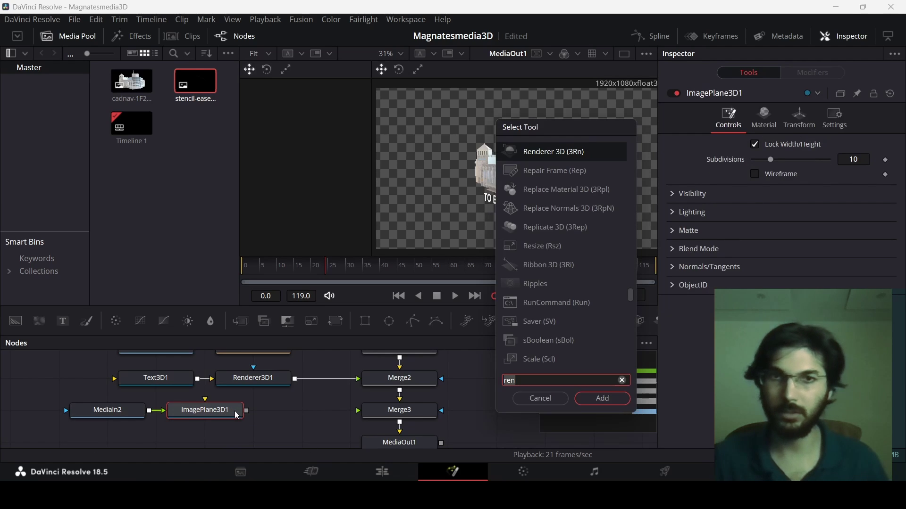
key("Return")
left_click_drag(349, 418, 377, 411)
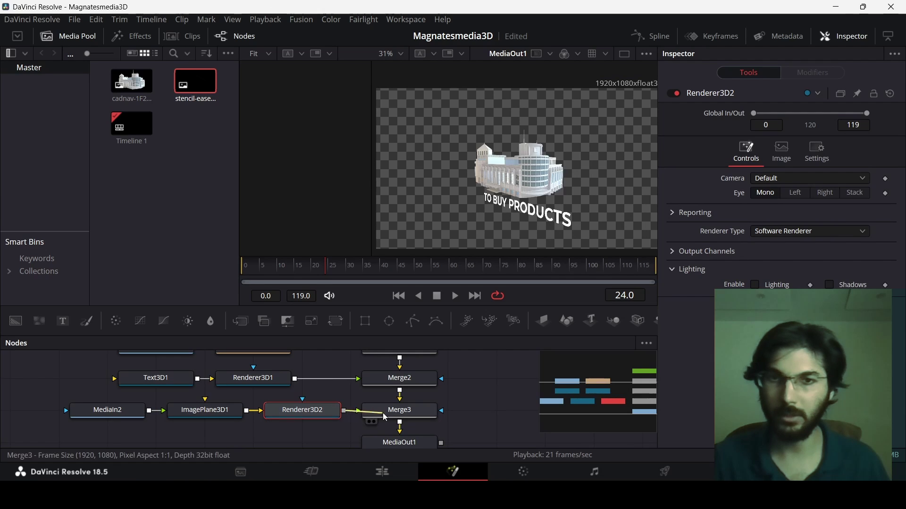
left_click_drag(118, 432, 267, 414)
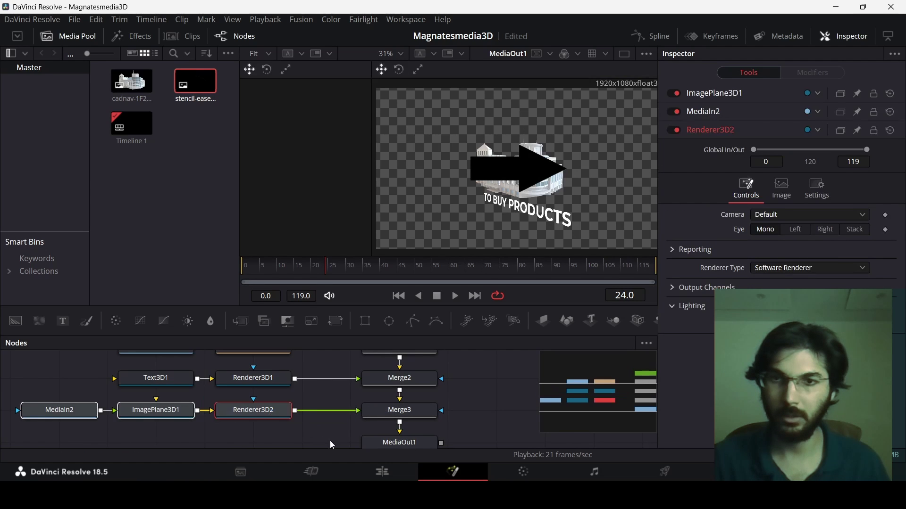
Transform ImagePlane3D1 to Translation X -0.957, Y -0.87, Z -1.16, Rotation X -15.6, Y 54.8, Z 49.6, and Scale 0.591.
left_click(141, 414)
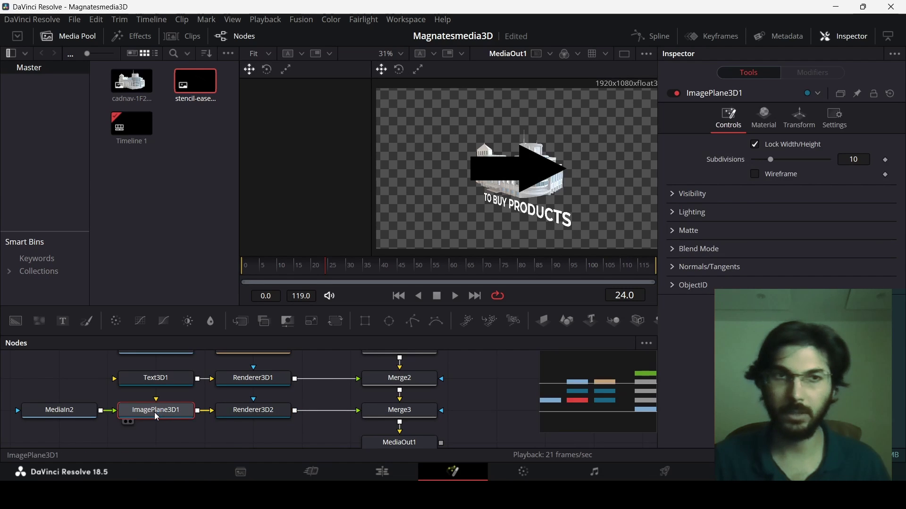
left_click(797, 122)
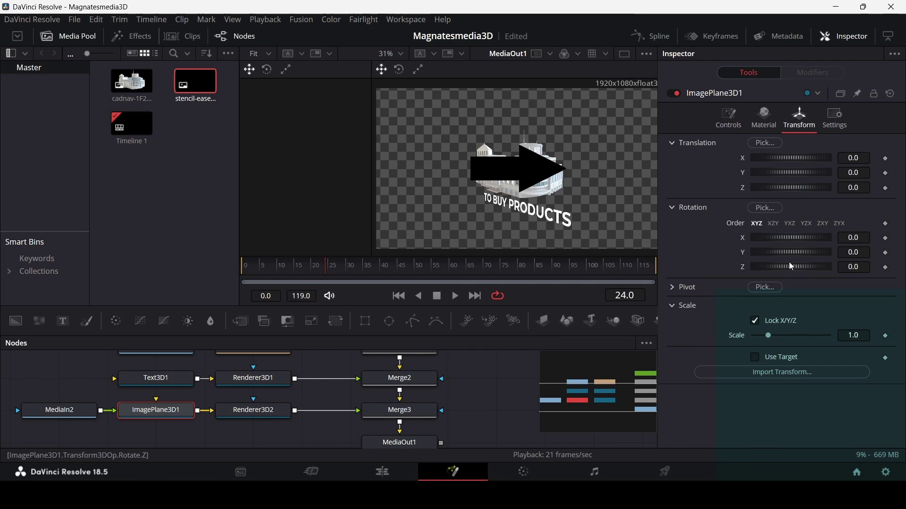
left_click_drag(788, 157, 784, 158)
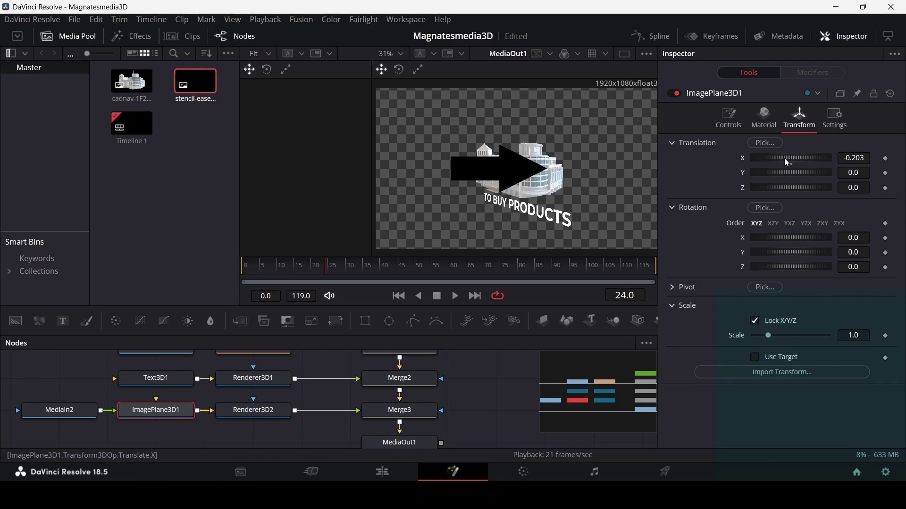
left_click_drag(789, 189, 784, 190)
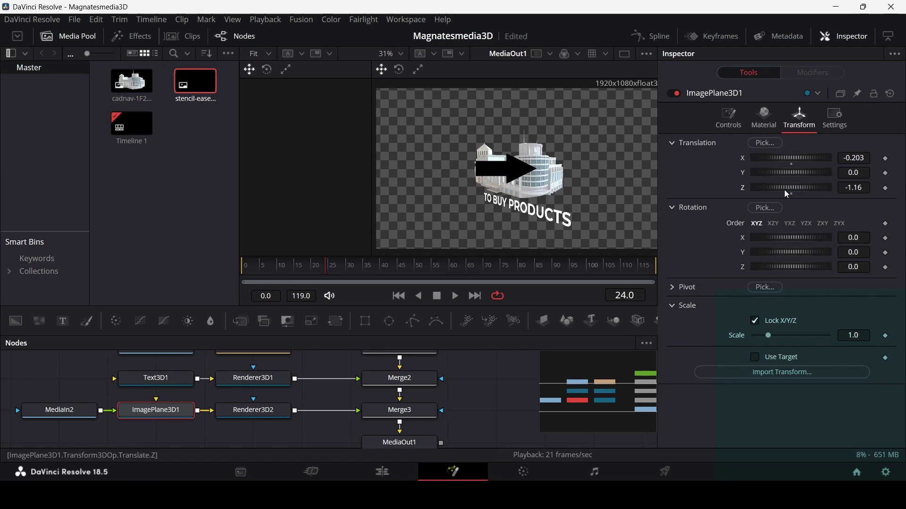
mouse_move(787, 238)
left_mouse_down()
mouse_move(775, 238)
mouse_move(788, 252)
mouse_move(775, 254)
mouse_move(810, 250)
mouse_move(775, 237)
mouse_move(781, 251)
mouse_move(794, 251)
mouse_move(782, 271)
mouse_move(799, 265)
mouse_move(794, 238)
left_mouse_up()
key("ctrl+z")
mouse_move(794, 251)
left_mouse_down()
mouse_move(783, 250)
mouse_move(792, 251)
left_mouse_up()
left_click_drag(794, 159, 770, 173)
left_click_drag(768, 335, 762, 335)
left_click_drag(795, 173, 792, 173)
left_click_drag(784, 254, 787, 253)
Place a Background node between MediaIn2 and ImagePlane3D1, masked by MediaIn2 and feeding the image plane.
left_click_drag(202, 430, 357, 428)
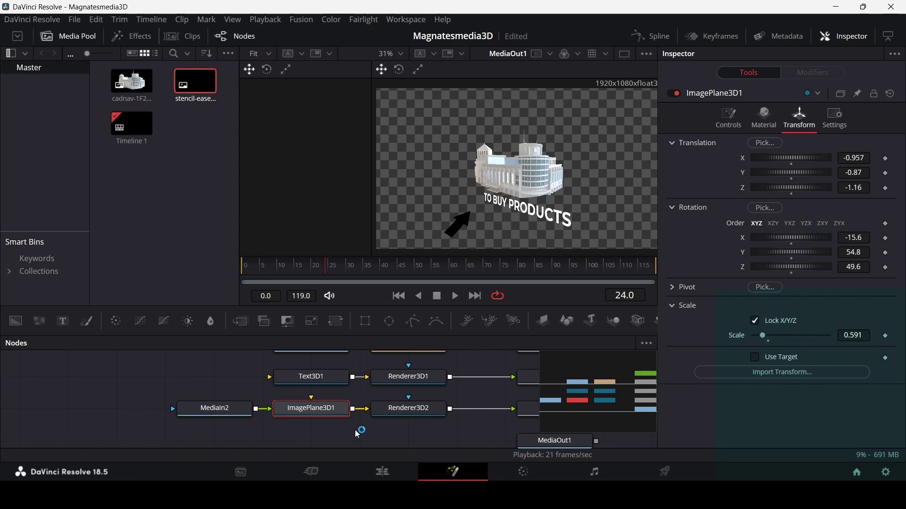
left_click(287, 431)
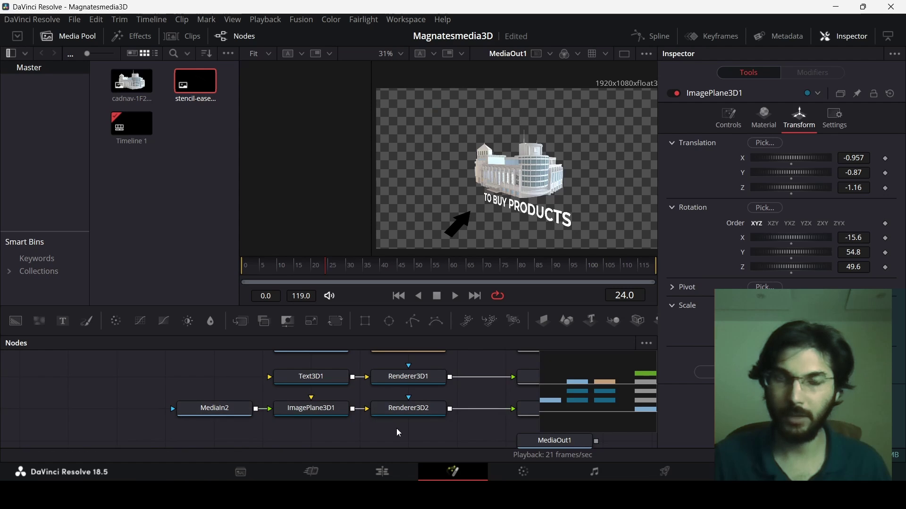
left_click_drag(226, 419, 116, 418)
left_click_drag(16, 321, 222, 415)
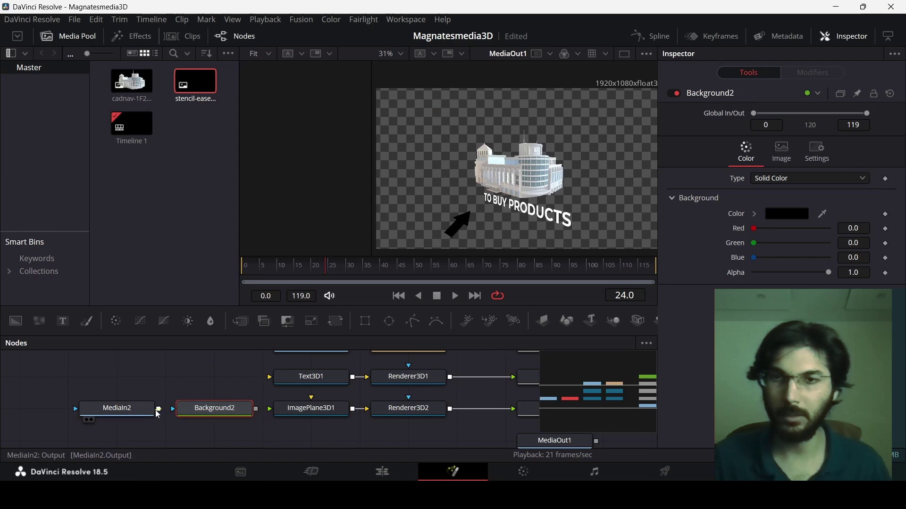
left_click_drag(257, 413, 296, 409)
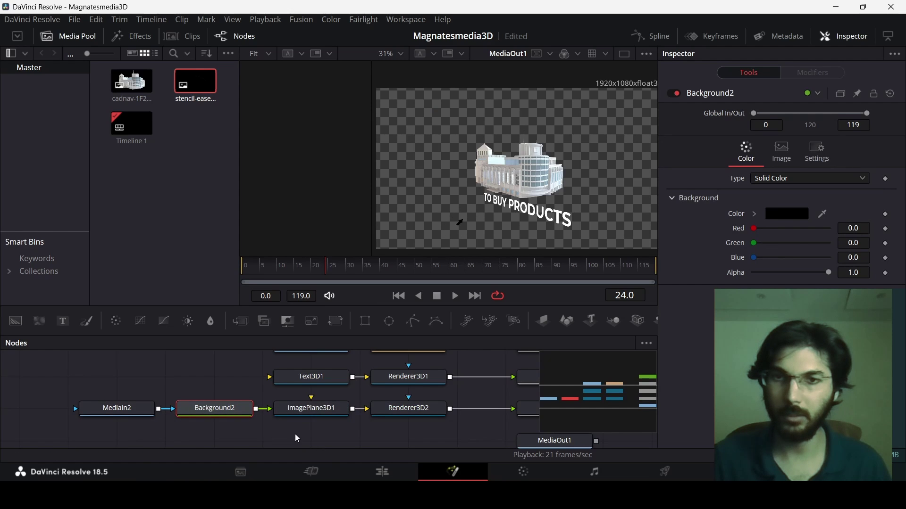
Set Background2's color to white, with Red, Green and Blue at 1.0.
left_click(754, 214)
left_click_drag(767, 228, 711, 202)
left_click(756, 215)
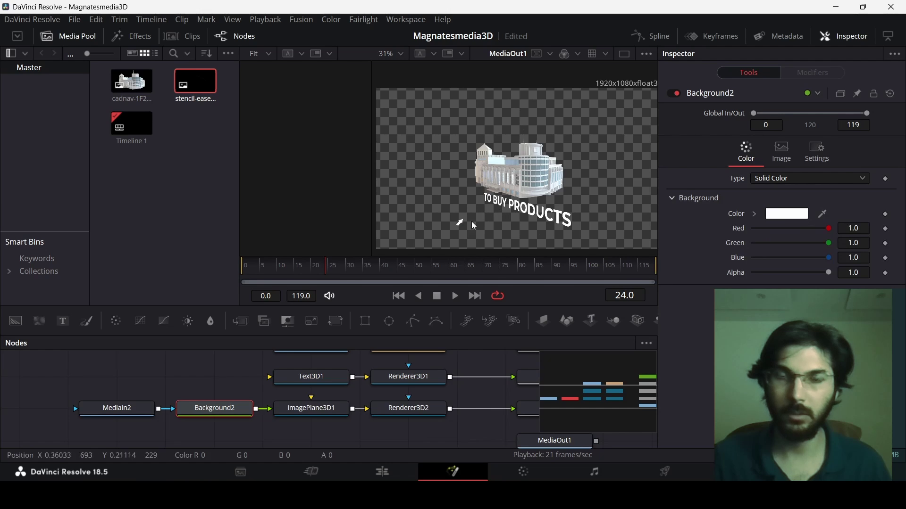
Enlarge the white arrow by setting ImagePlane3D1's Scale to 2.
scroll(456, 232, "up", 5)
scroll(489, 188, "down", 4)
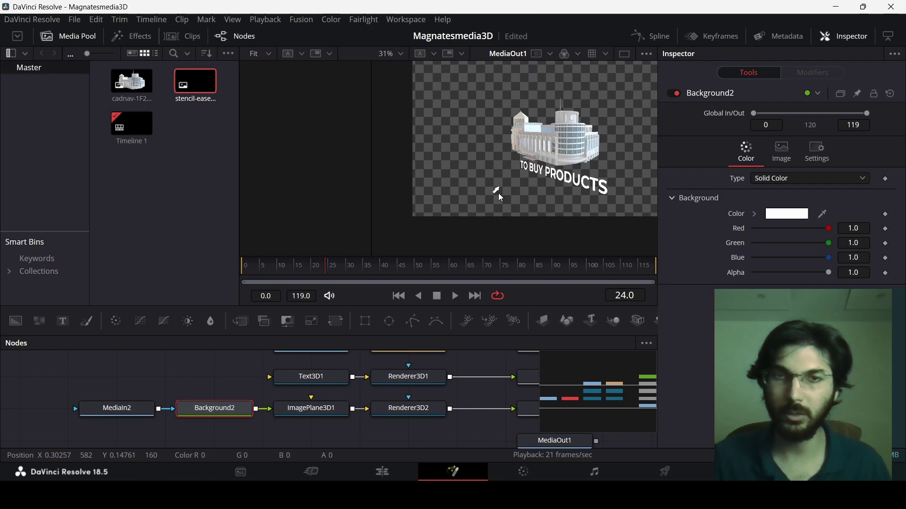
left_click(313, 409)
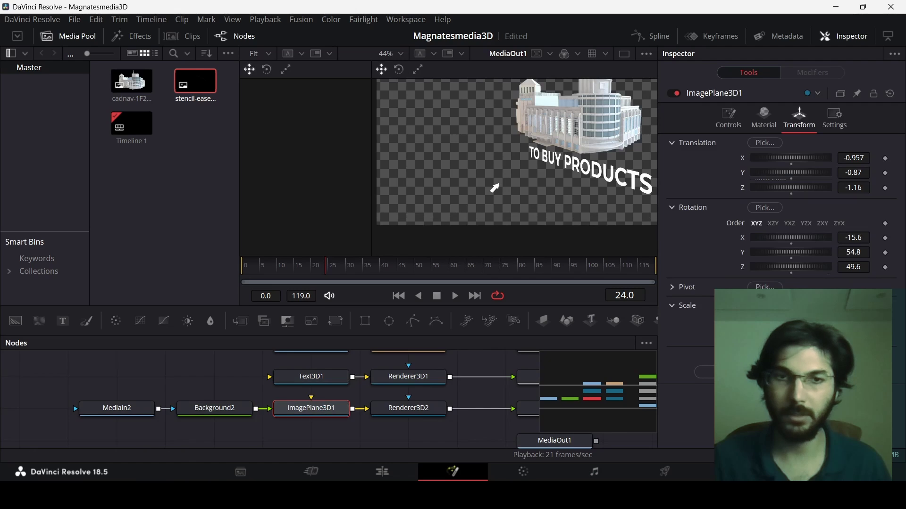
left_click_drag(772, 336, 789, 336)
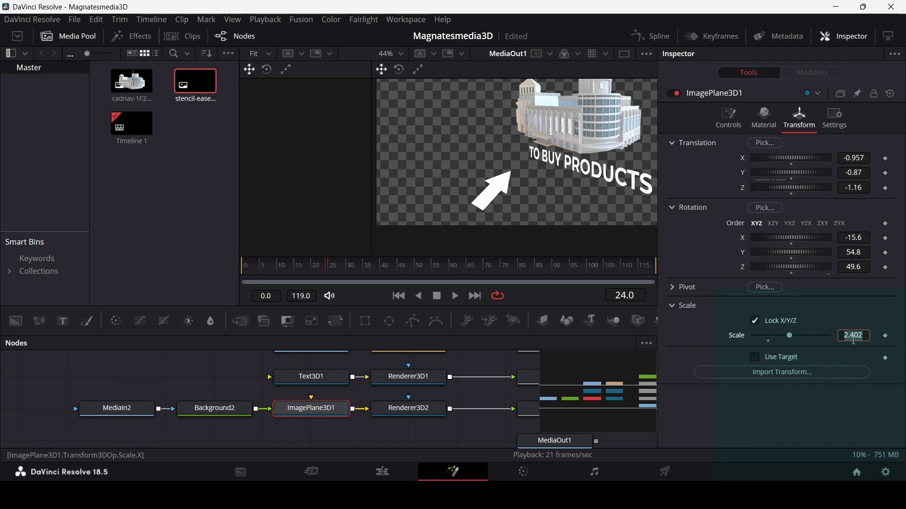
type("1")
key("Tab")
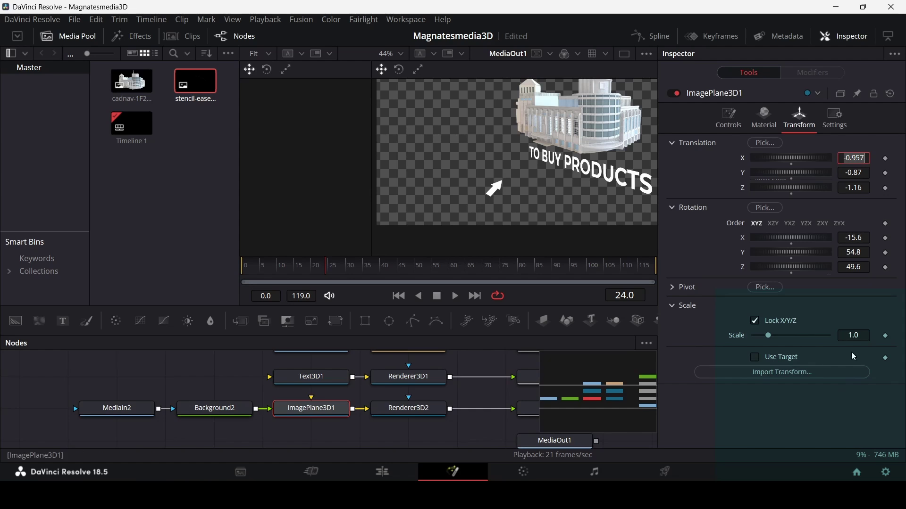
left_click(852, 336)
type("2")
key("Tab")
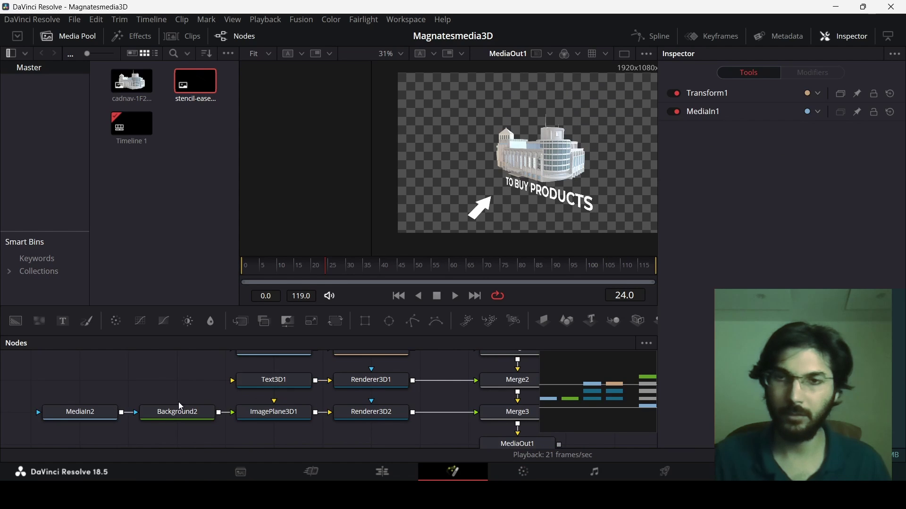
Move the MediaIn2 and Background2 nodes farther from ImagePlane3D1 to make room for another node.
left_click_drag(35, 427, 326, 401)
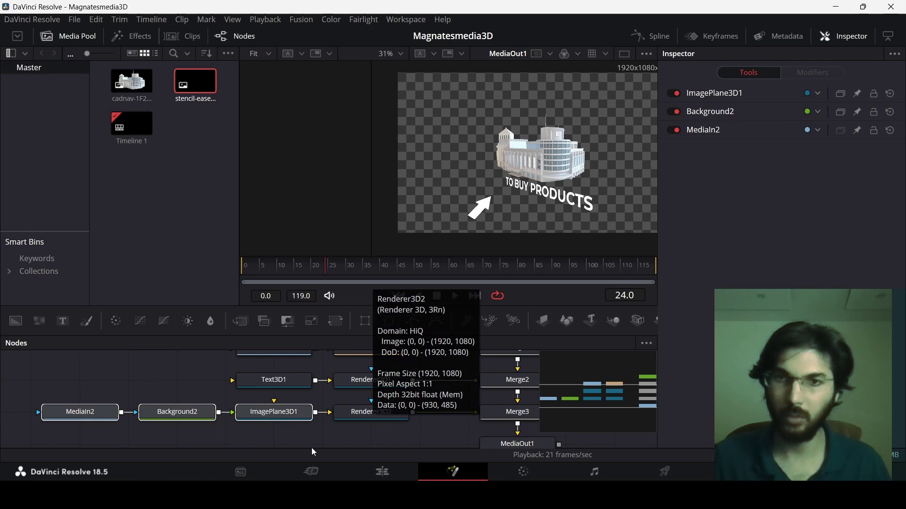
left_click_drag(79, 415, 188, 403)
left_click_drag(191, 415, 144, 425)
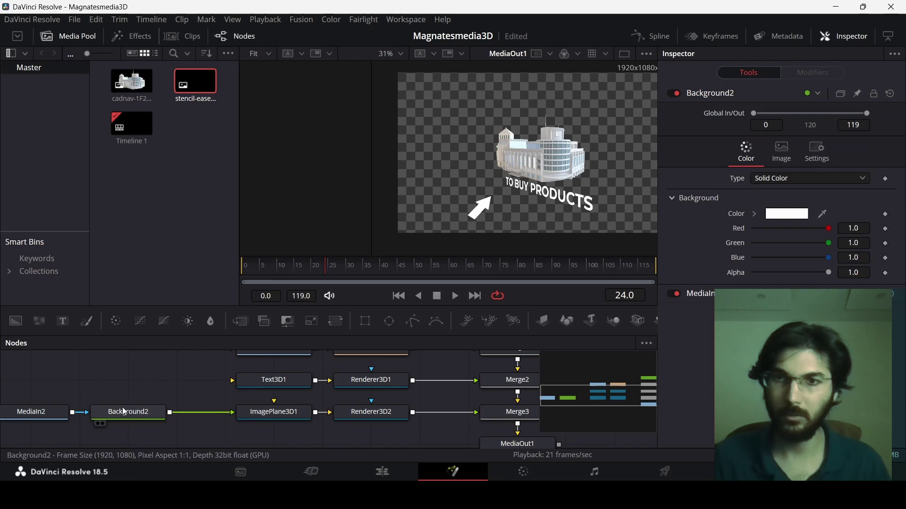
left_click_drag(27, 430, 150, 407)
left_click_drag(163, 411, 116, 414)
left_click(86, 410)
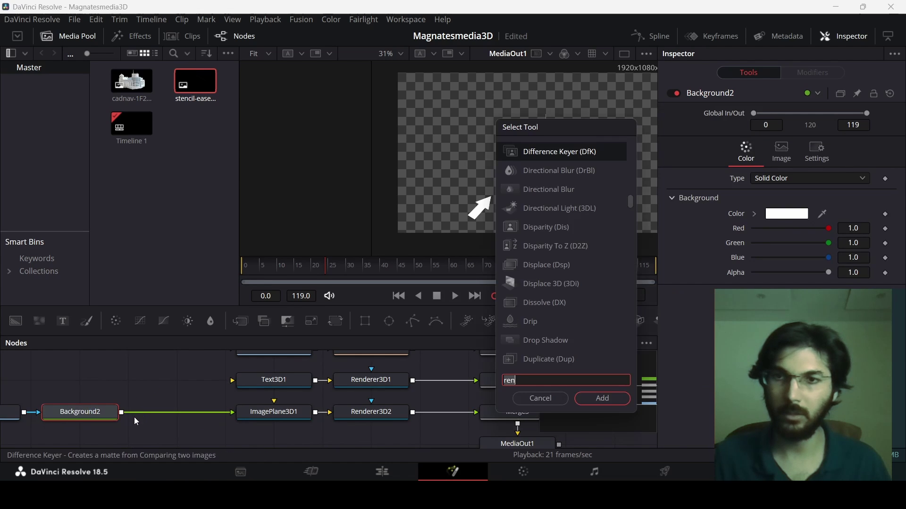
Insert a Soft Glow node between Background2 and ImagePlane3D1 with Gain 1.299 and Glow Size 17.3.
key("shift+space")
type("ren")
type("sof")
key("Return")
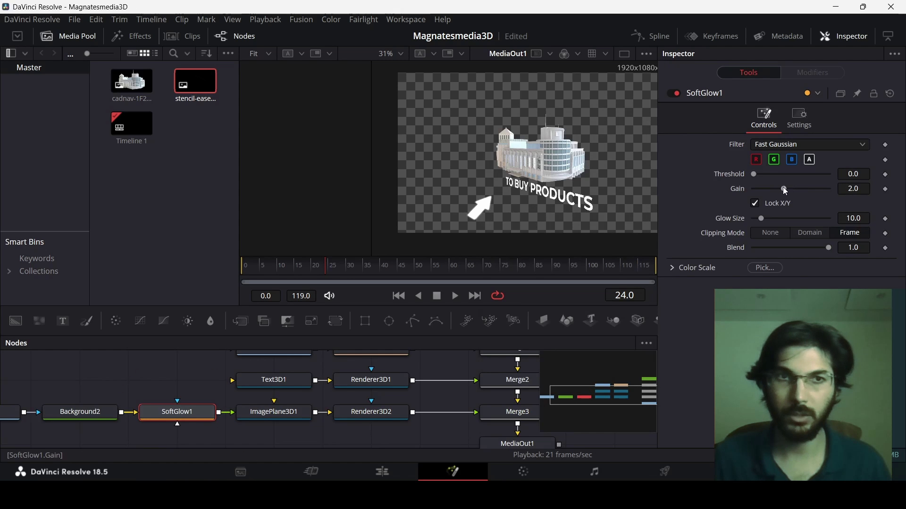
left_click_drag(804, 193, 776, 224)
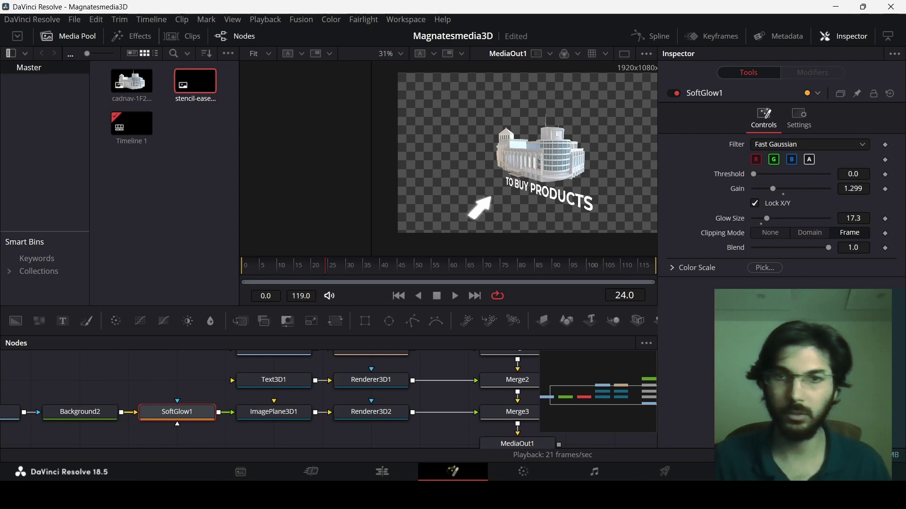
Keyframe Transform1's Center at 0.5, 0.5 on frame 20, and lower the building to X 0.197494, Y -0.21525 on frame 0.
left_click(449, 365)
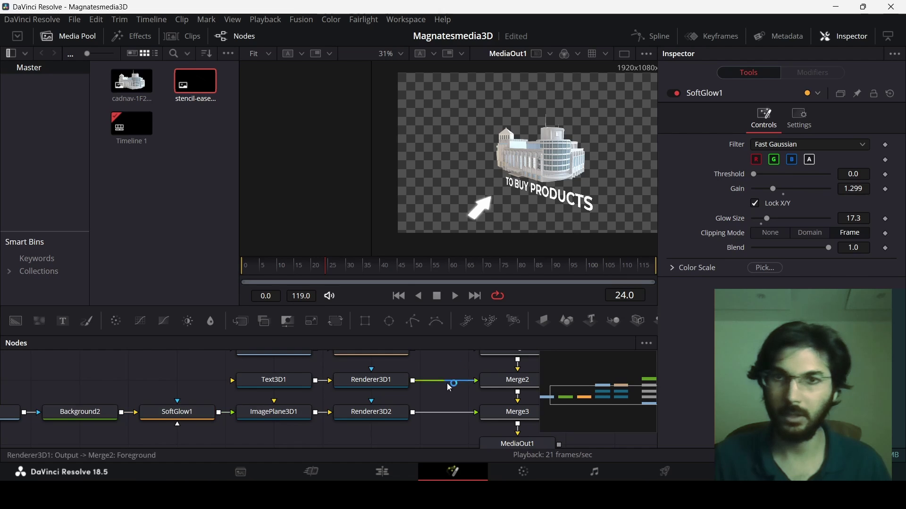
left_click_drag(351, 403, 390, 408)
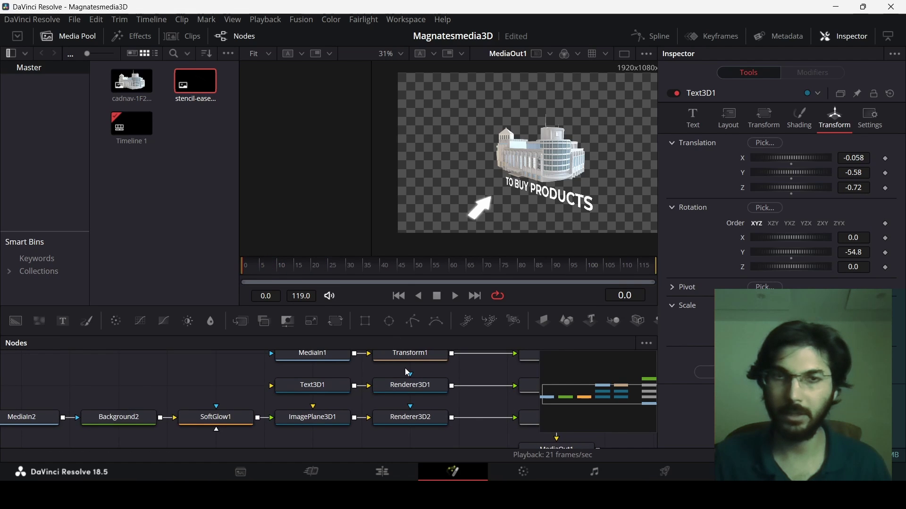
left_click_drag(441, 384, 369, 448)
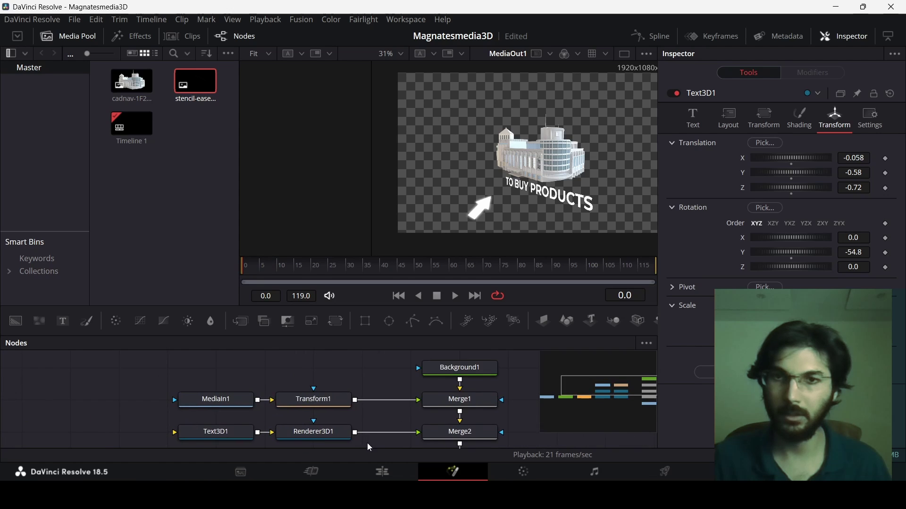
left_click(327, 404)
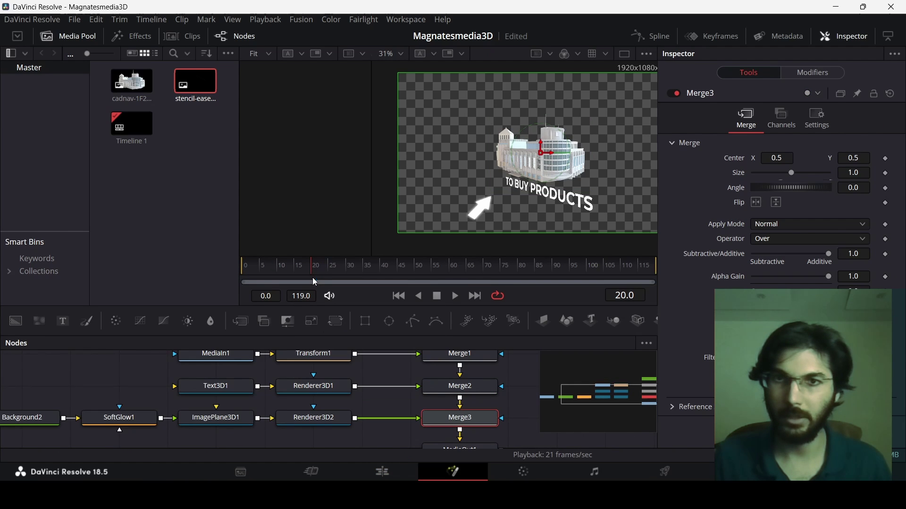
left_click(314, 355)
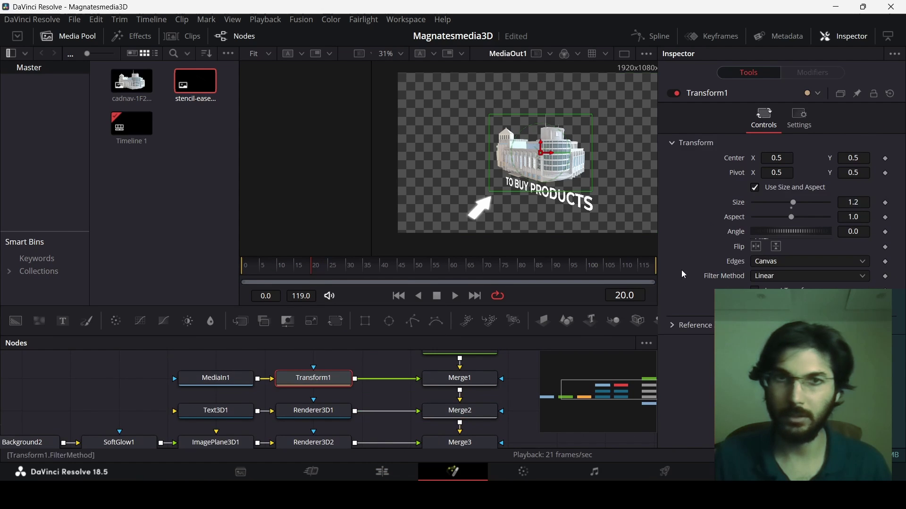
left_click(886, 159)
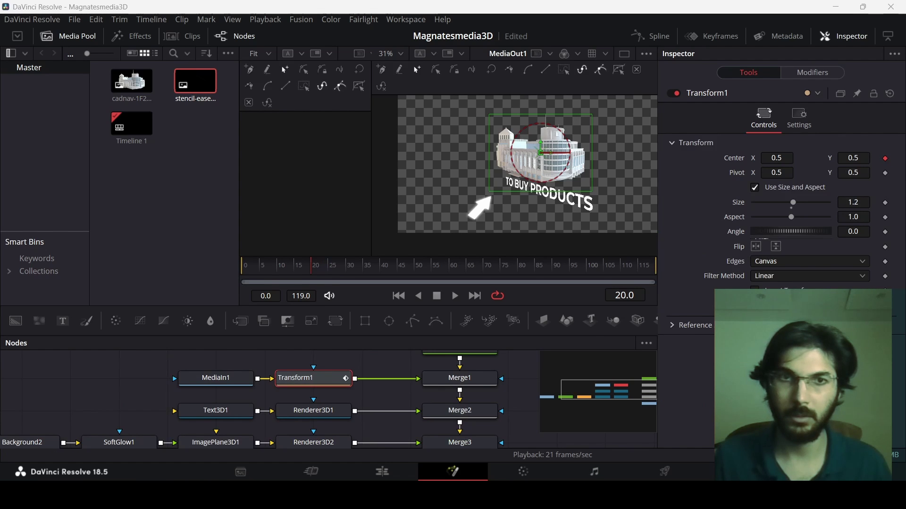
left_click(399, 296)
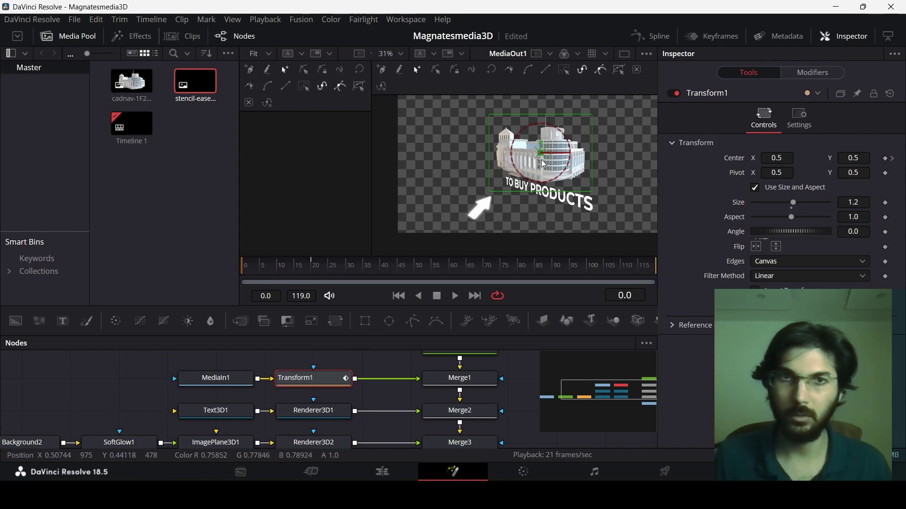
left_click_drag(541, 154, 519, 199)
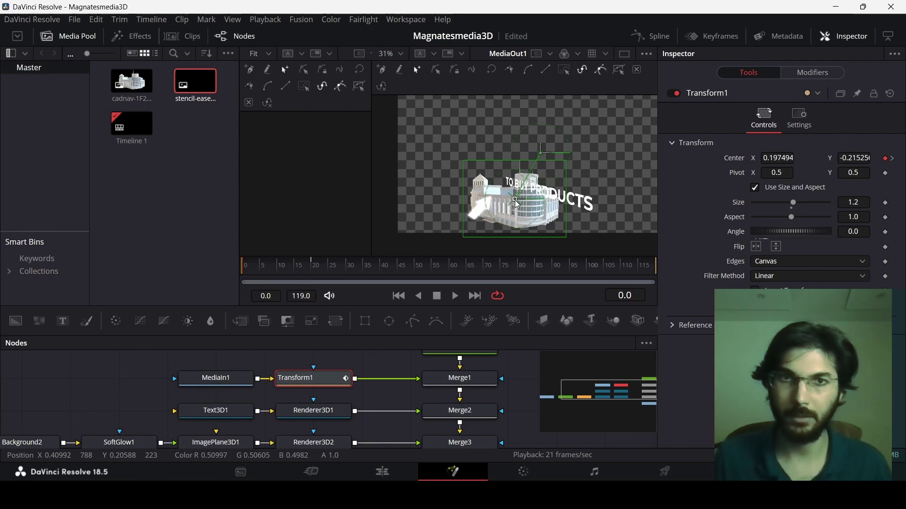
Move MediaIn1 farther from Transform1 and insert a Blur node between them.
left_click_drag(217, 378, 120, 384)
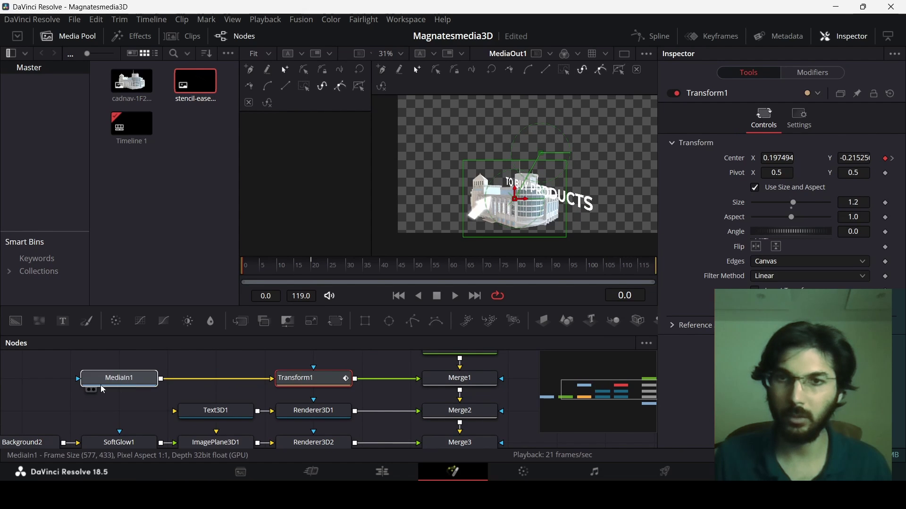
key("shift+space")
type("so")
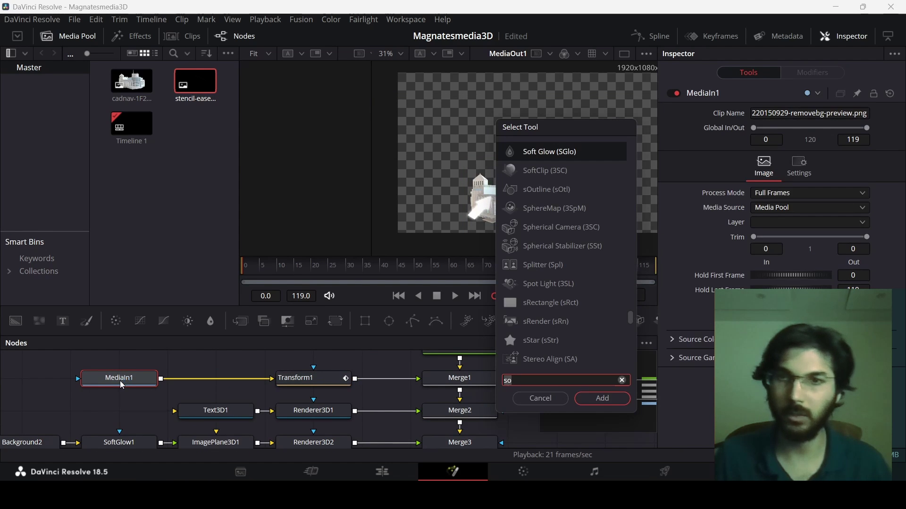
key("BackSpace")
key("BackSpace")
type("blur")
key("Return")
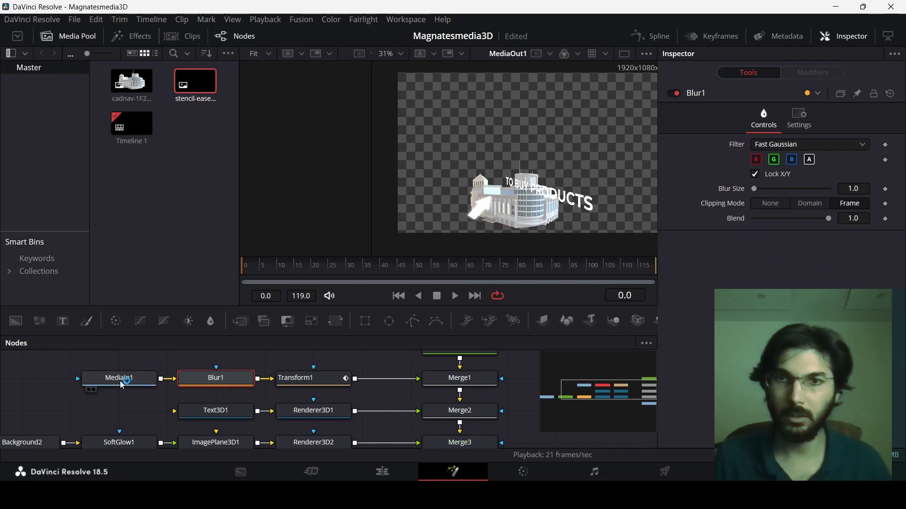
Keyframe Blur1's Blur Size at 0 on frame 10 and 10 on frame 0, and play back the building's entrance.
left_click(280, 270)
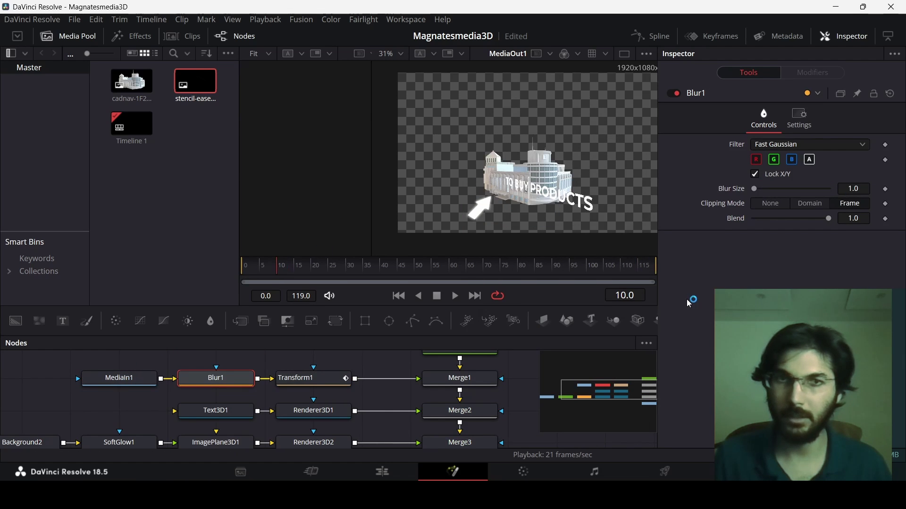
left_click(889, 191)
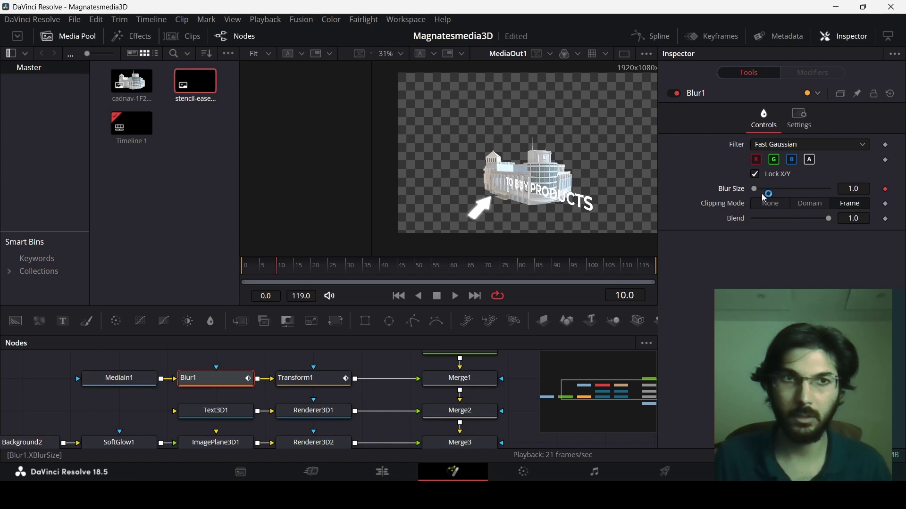
left_click_drag(754, 190, 744, 197)
left_click_drag(270, 273, 224, 279)
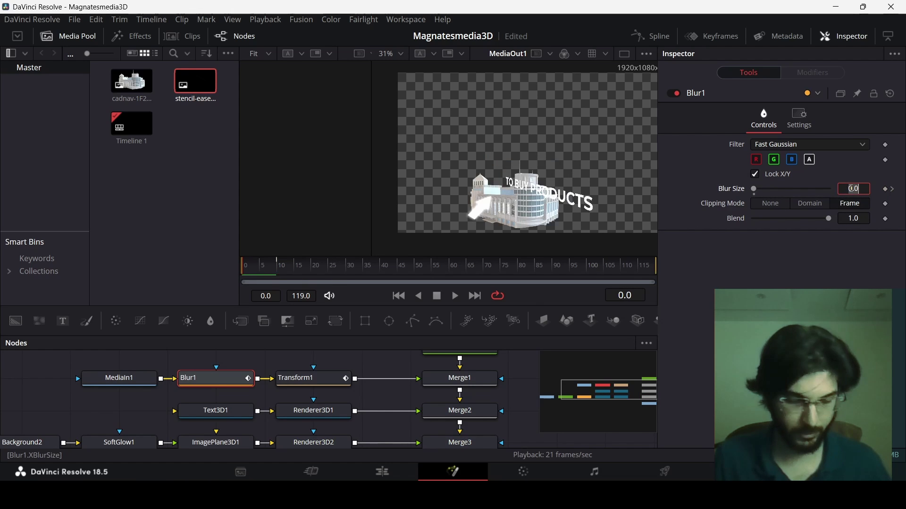
type("10")
key("Tab")
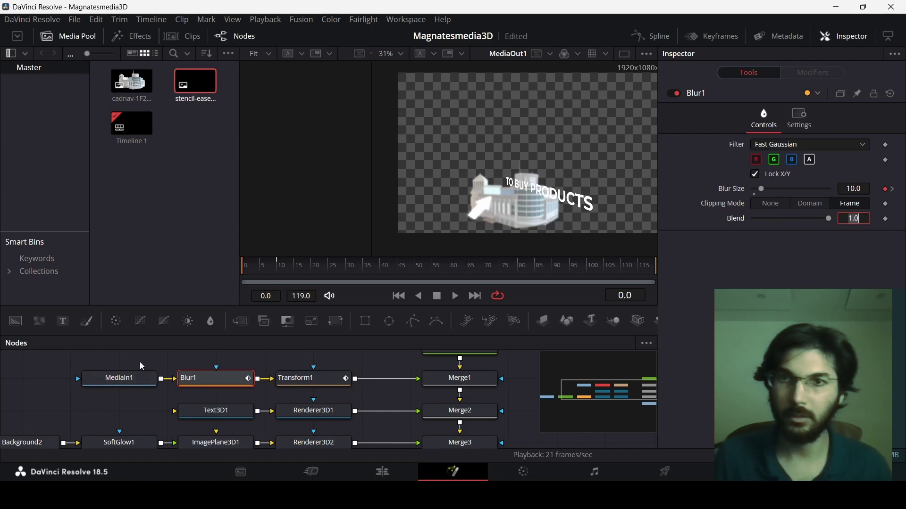
left_click(66, 388)
key("space")
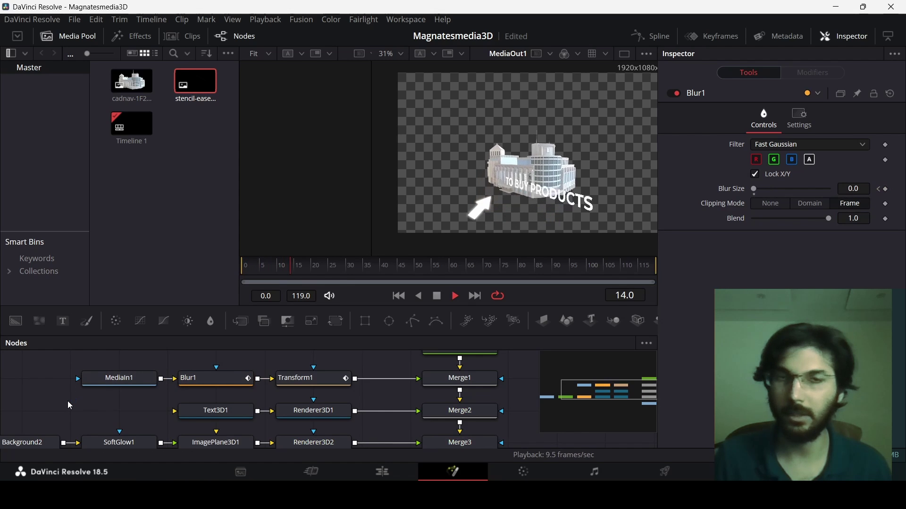
key("space")
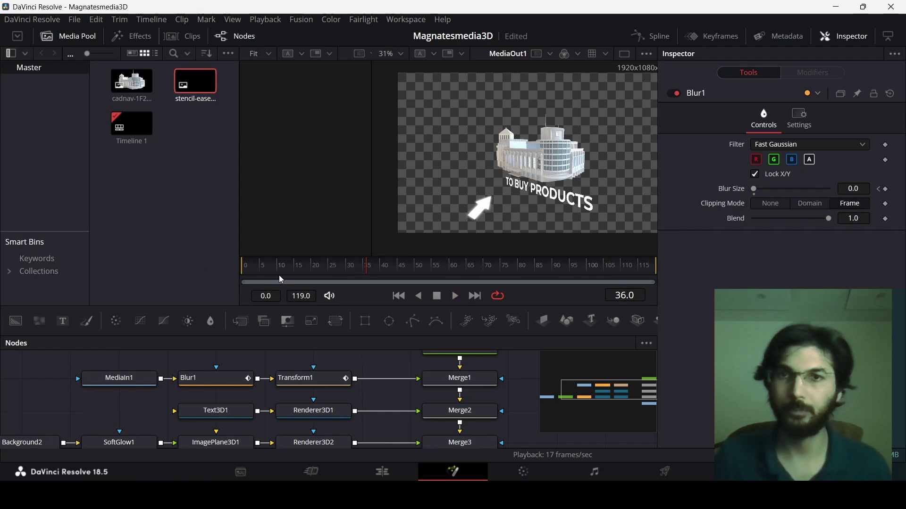
Smooth the keyframe curve of Transform1's Center path in the Spline editor and preview the eased building motion.
left_click(650, 36)
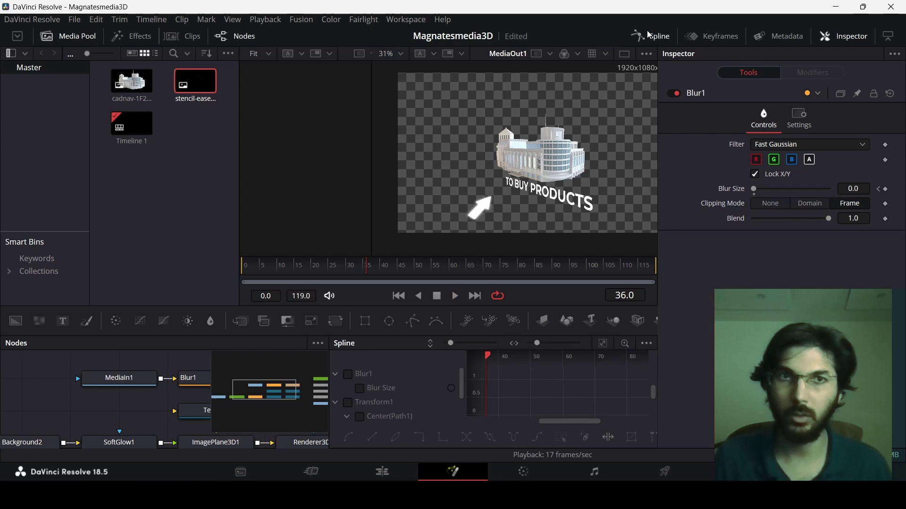
left_click(348, 403)
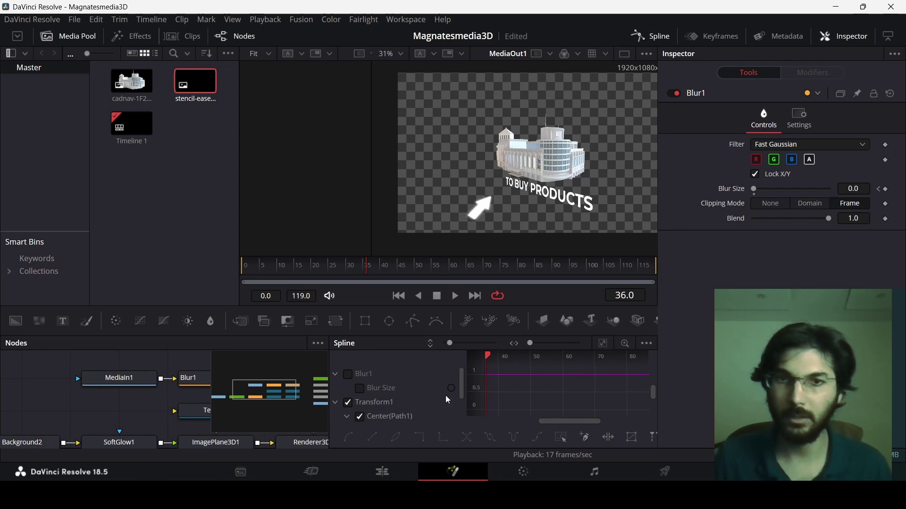
left_click(602, 344)
left_click_drag(607, 354, 643, 355)
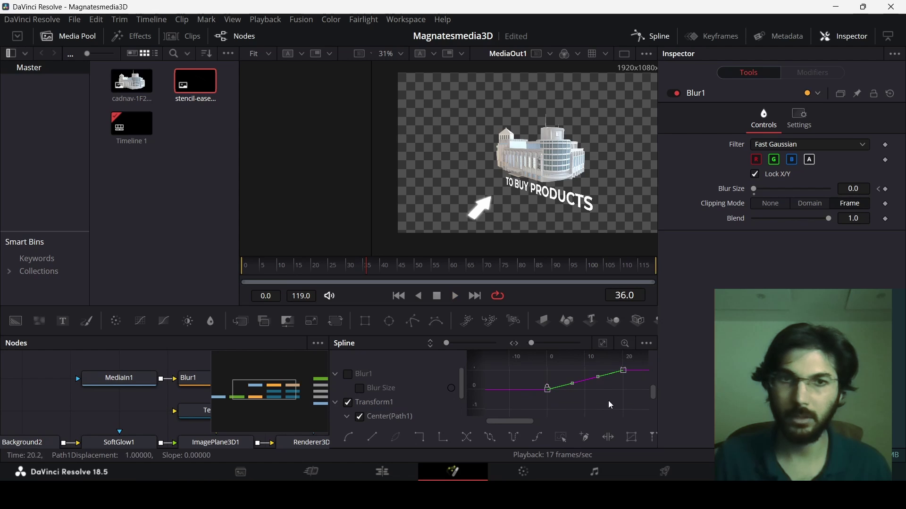
key("shift+s")
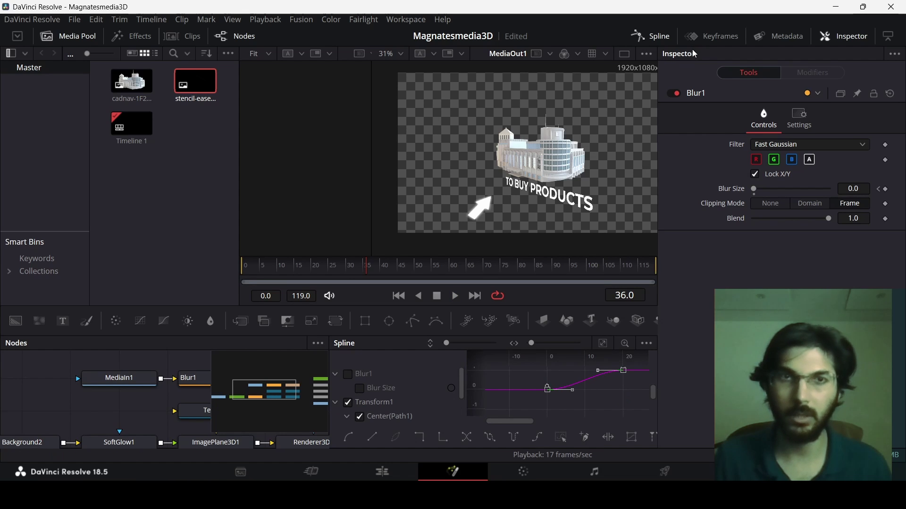
left_click(659, 36)
left_click(242, 267)
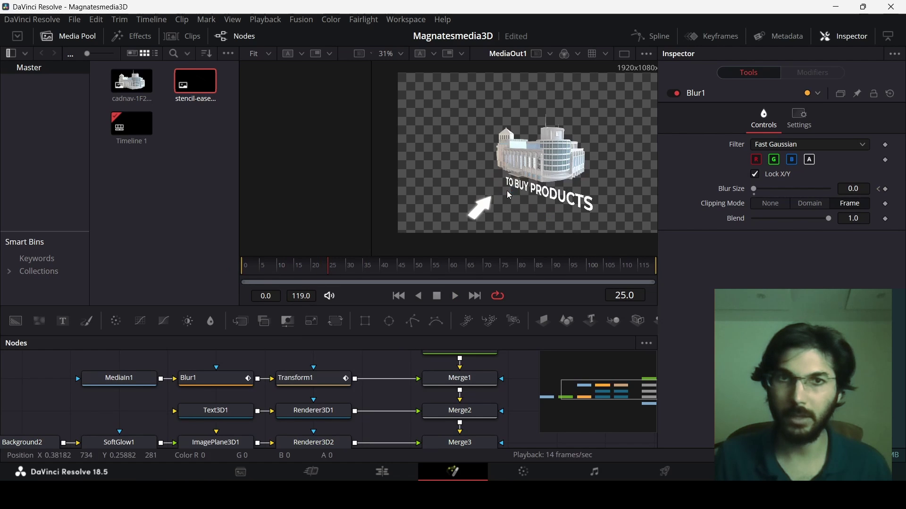
Keyframe Text3D1's Write On End at 1.0 on frame 40 and 0.0 on frame 25, and play back the text reveal.
left_click(220, 418)
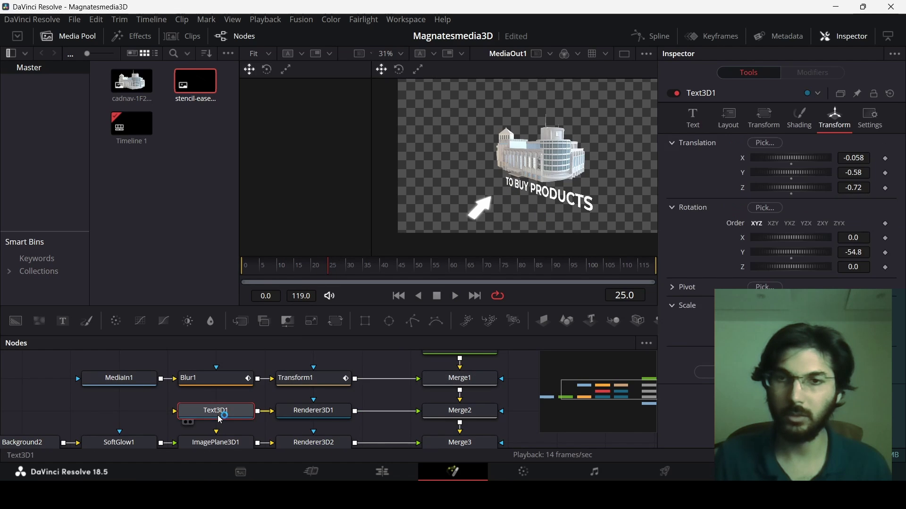
left_click(703, 118)
scroll(722, 252, "down", 2)
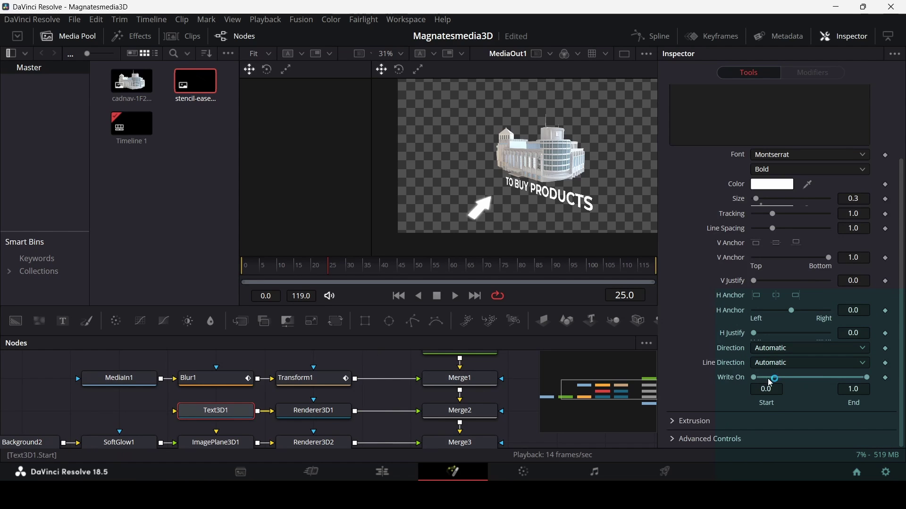
left_click(886, 380)
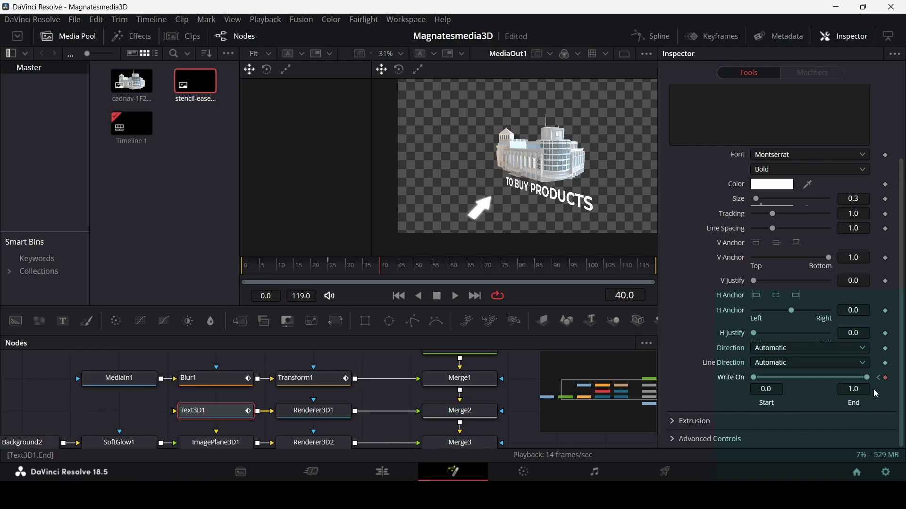
left_click_drag(327, 266, 330, 267)
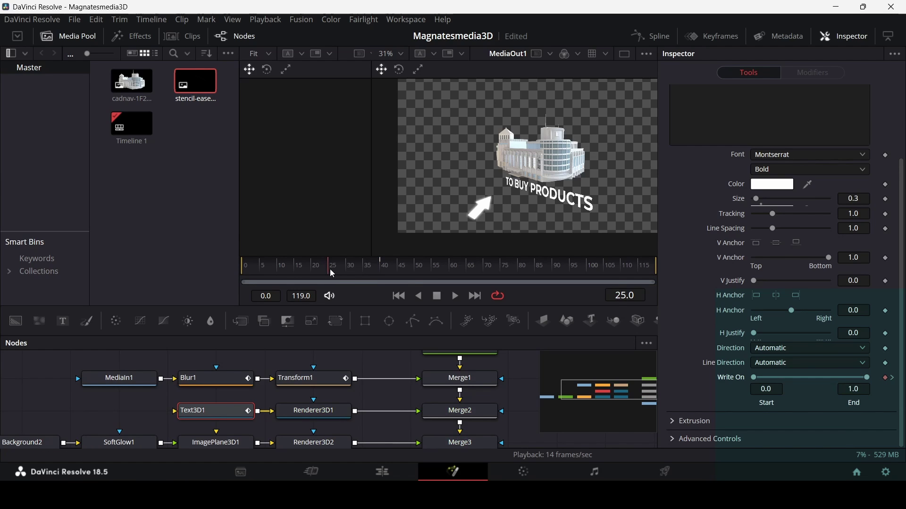
left_click_drag(868, 382, 713, 404)
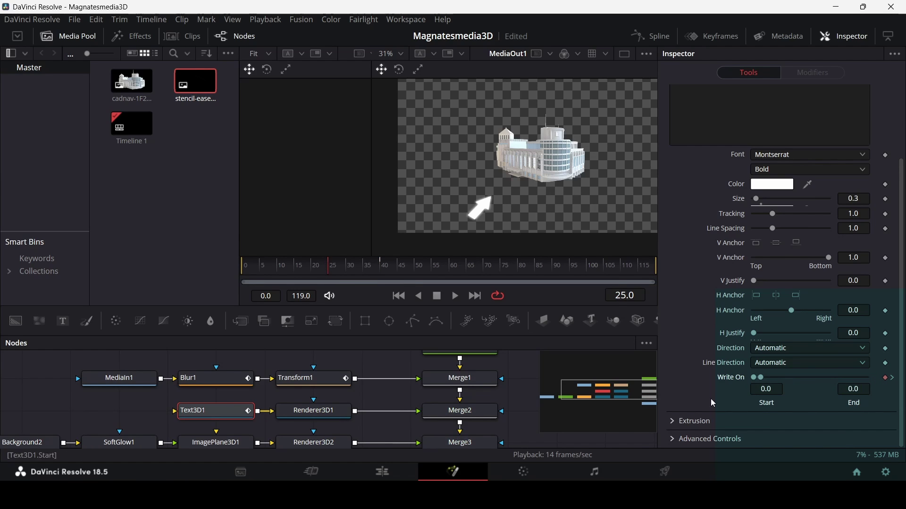
left_click(240, 268)
key("space")
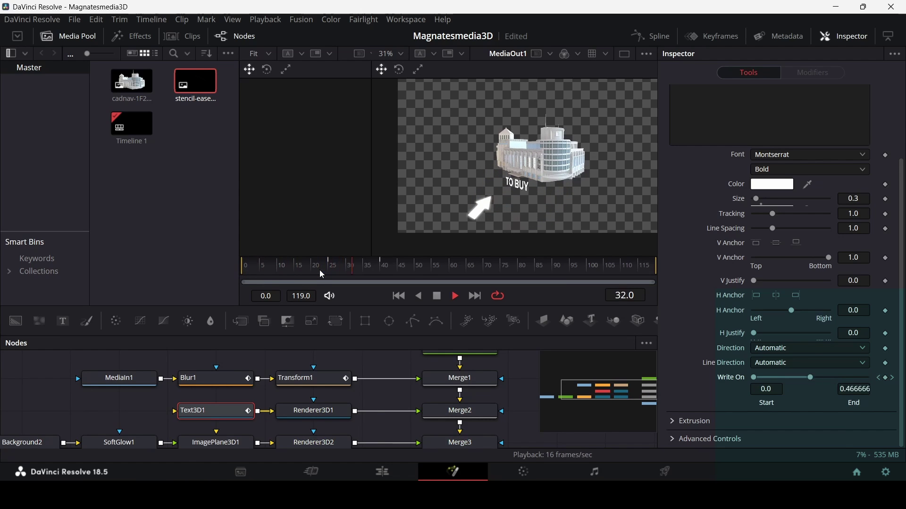
key("space")
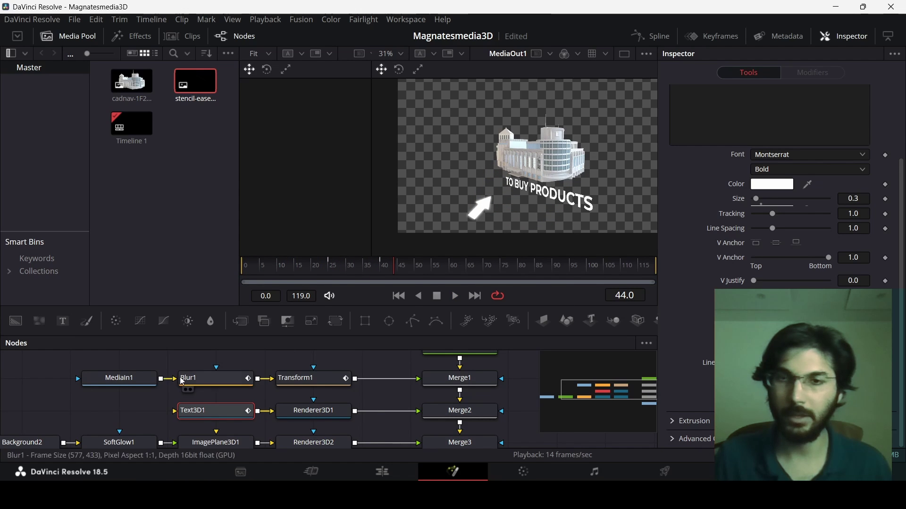
Add keyframes to ImagePlane3D1's X, Y and Z Translation on frame 25 at the arrow's current position.
scroll(261, 407, "down", 3)
left_click_drag(230, 417, 368, 452)
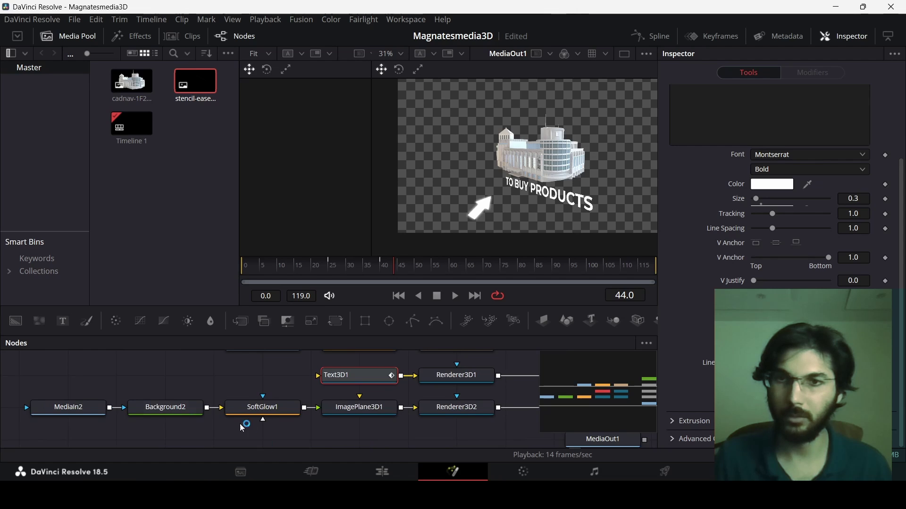
left_click(363, 414)
scroll(437, 431, "left", 4)
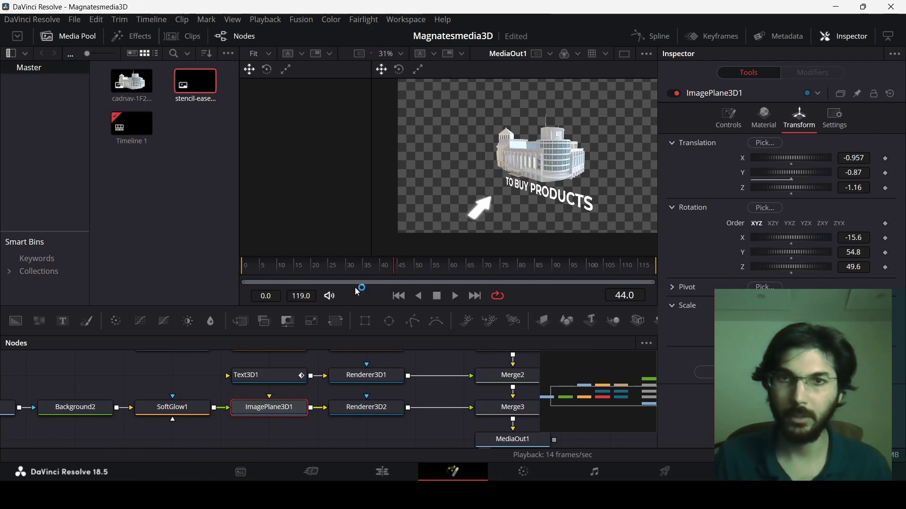
left_click_drag(287, 270, 332, 270)
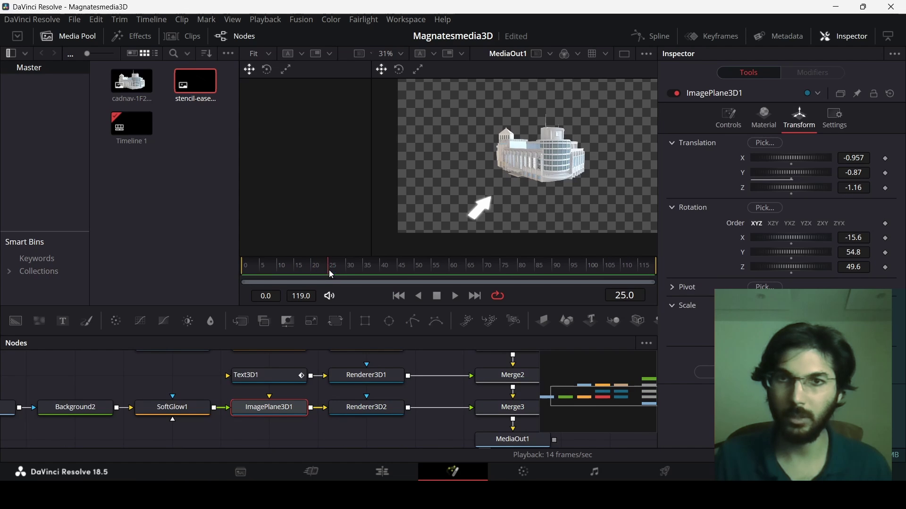
left_click(888, 160)
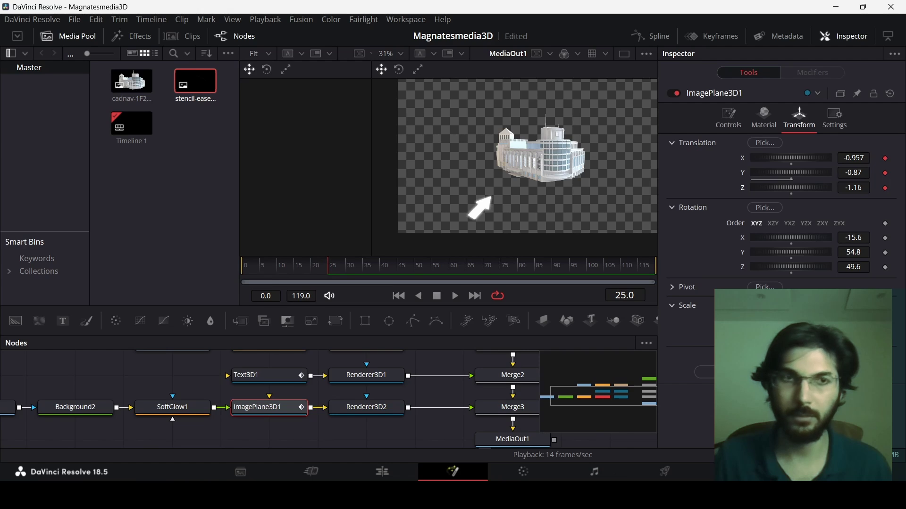
Move the arrow out of the picture on frame 0 with Translation X -1.189 and Y -1.595, and play the animation.
left_click(236, 271)
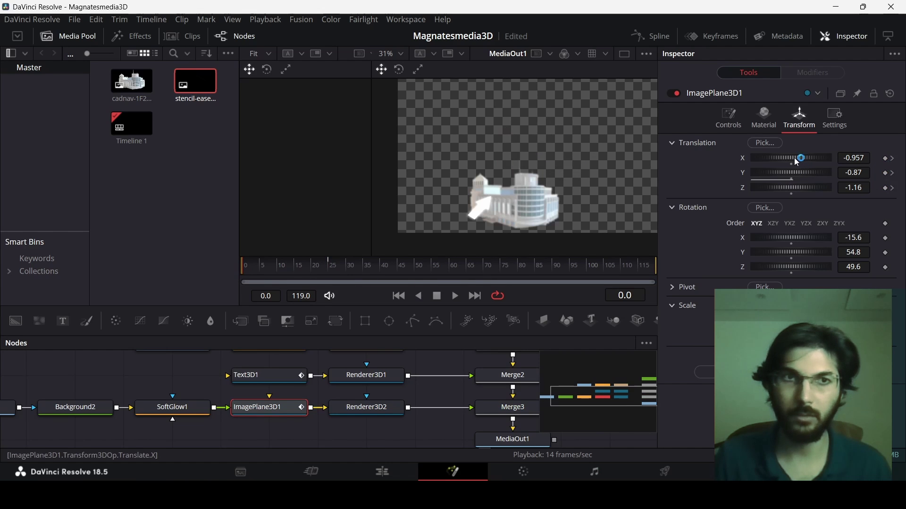
left_click_drag(797, 158, 776, 176)
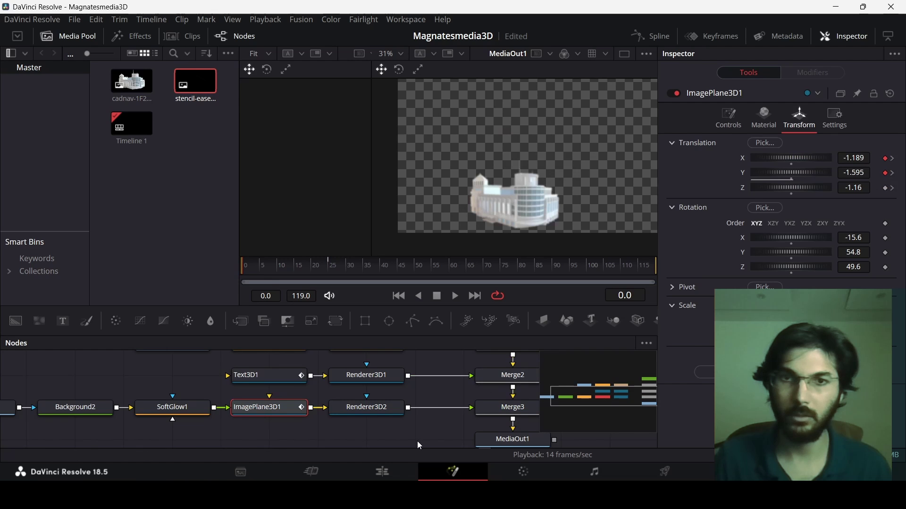
key("space")
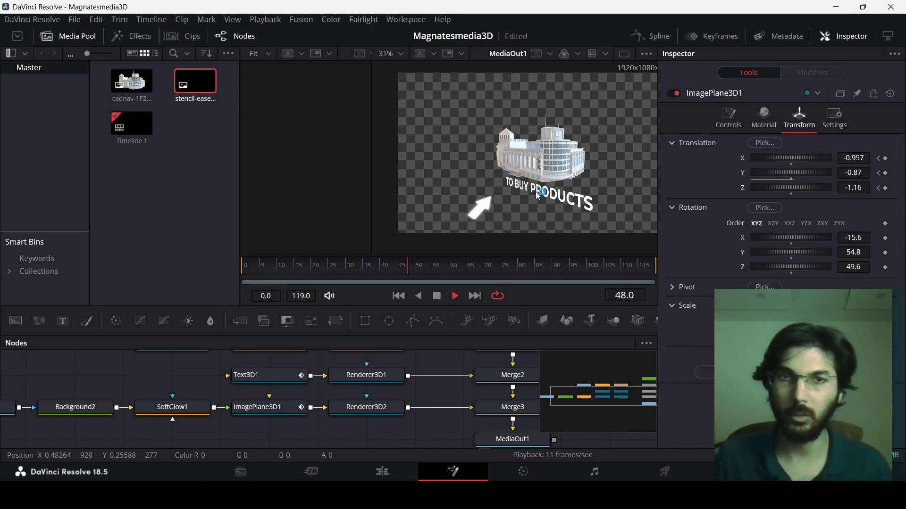
Switch to the Edit page and enable Dynamic Zoom on the Video 2 Fusion Composition clip with its start and end framing swapped.
key("shift+4")
scroll(677, 304, "right", 4)
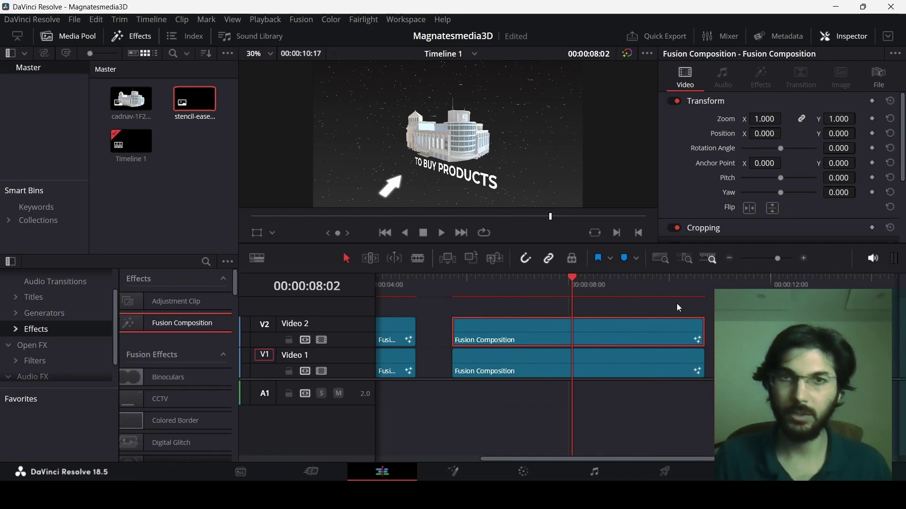
key("shift+Right")
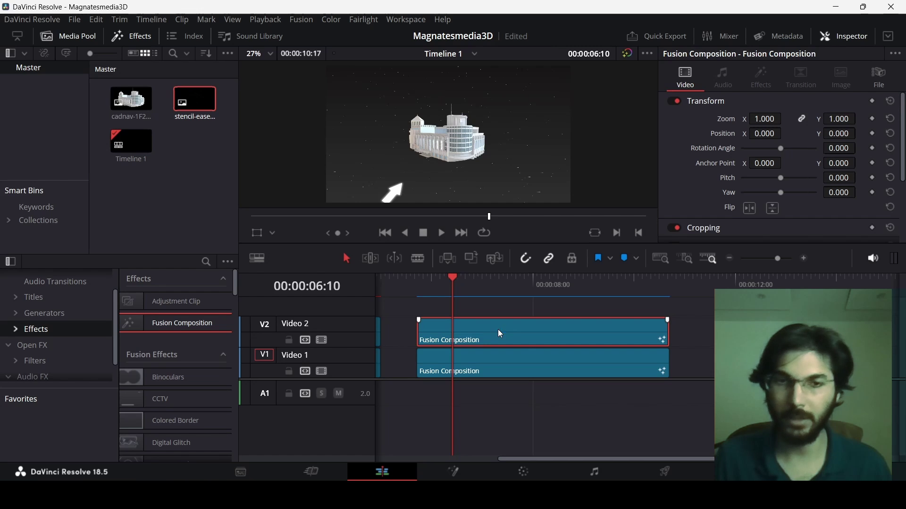
scroll(767, 230, "down", 3)
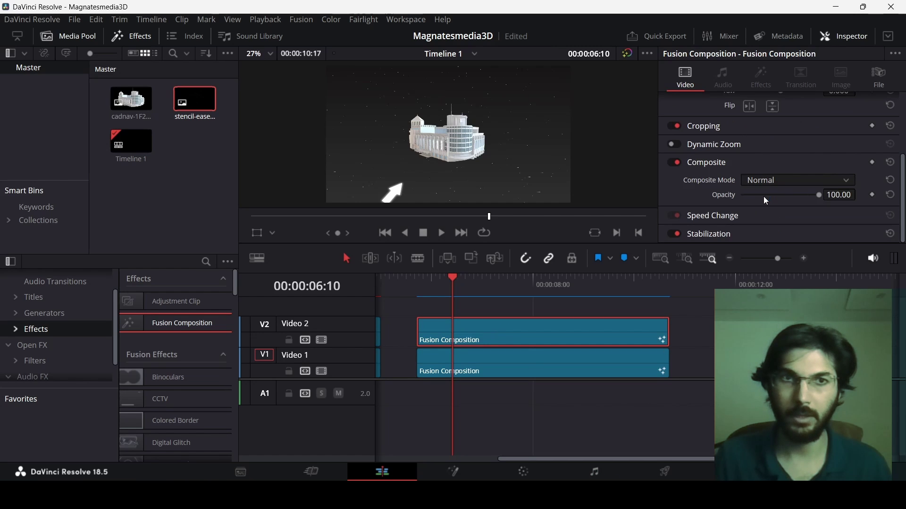
left_click(675, 145)
left_click(712, 145)
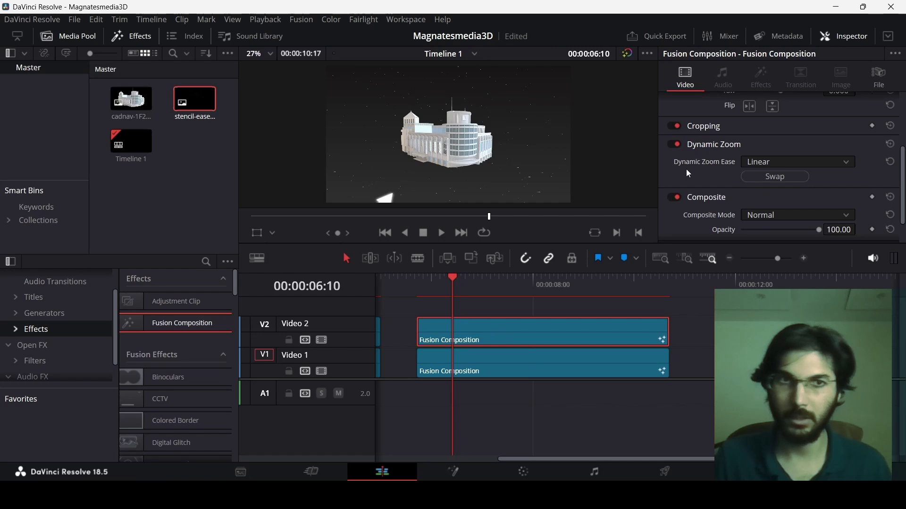
left_click(781, 177)
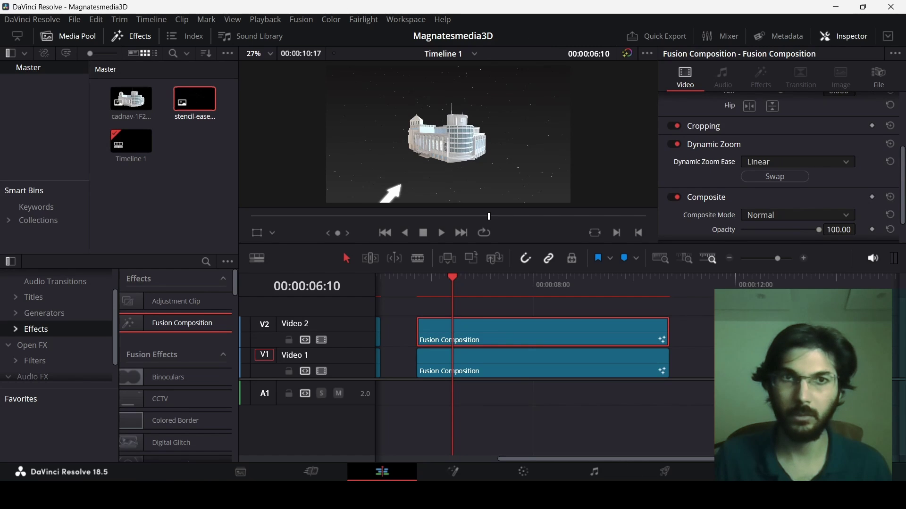
Play the Fusion Composition clips from their start in an enlarged viewer to review the zoom and entrance animations.
left_click(417, 289)
key("space")
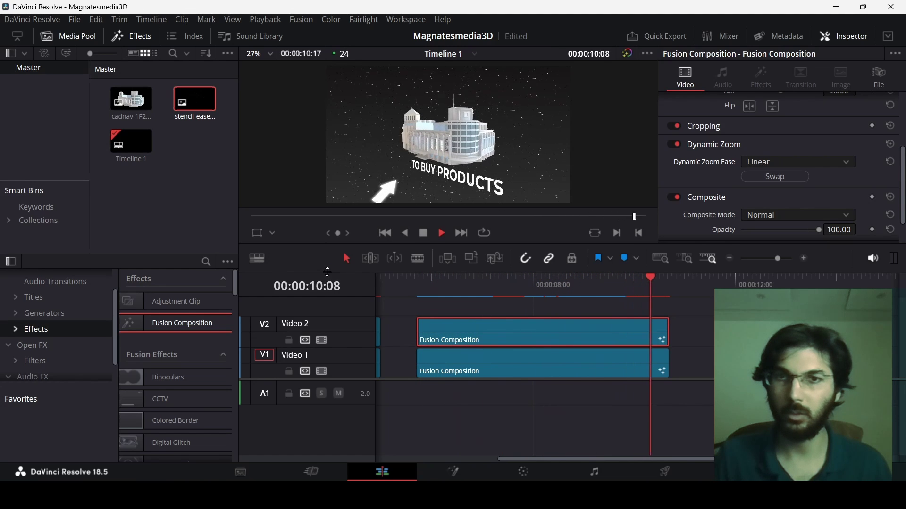
left_click_drag(328, 273, 327, 286)
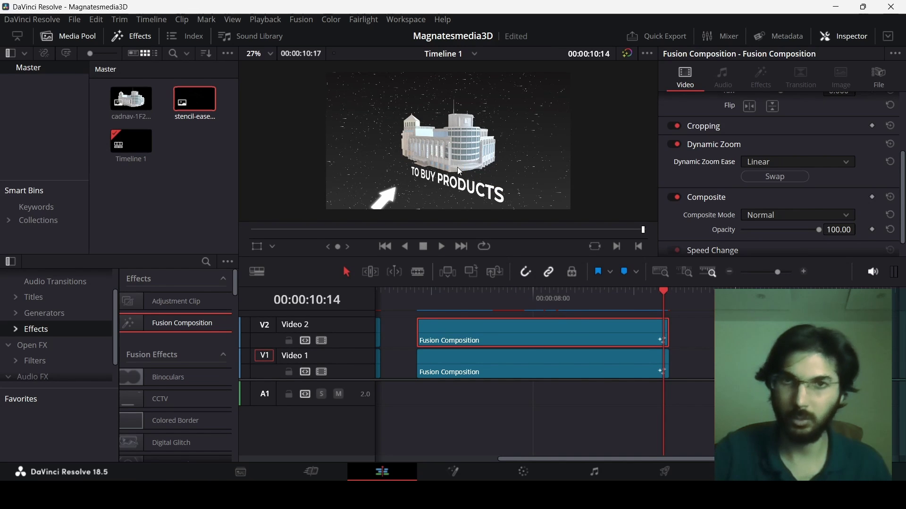
mouse_move(417, 302)
left_mouse_down()
mouse_move(449, 305)
mouse_move(417, 298)
left_mouse_up()
key("space")
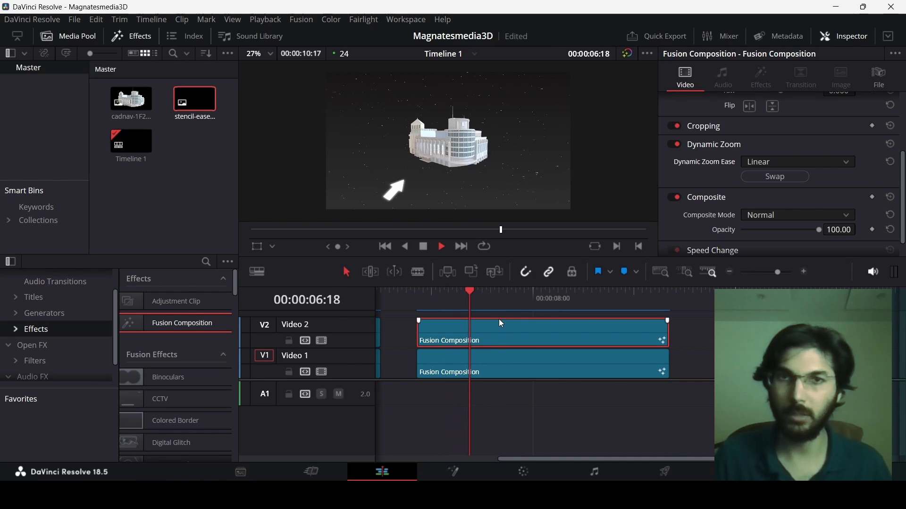